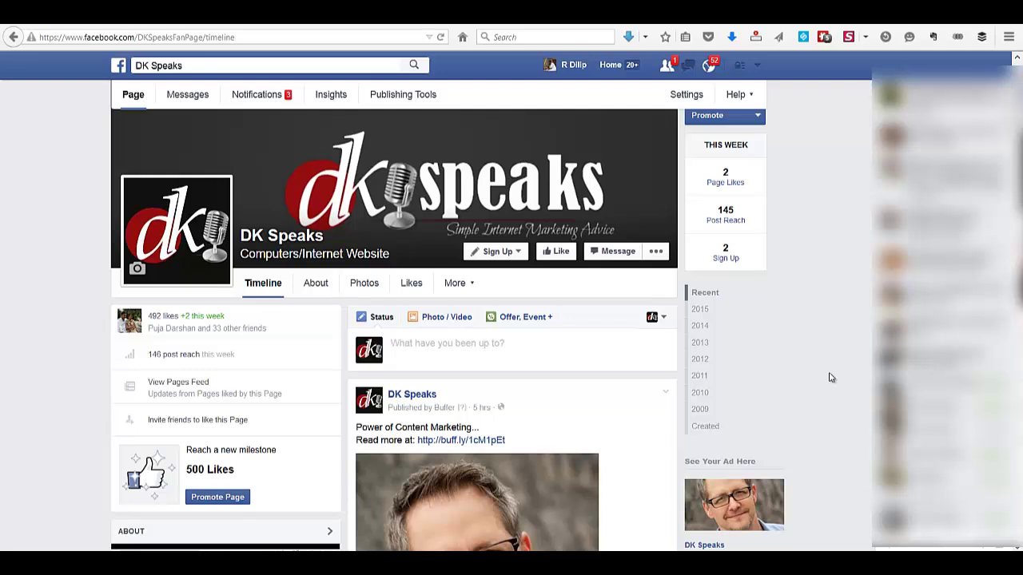
Step: Examine the DK Speaks Page timeline, its About section and the latest post
{"action": "scroll", "coordinate": [831, 378], "scroll_direction": "down", "scroll_amount": 3}
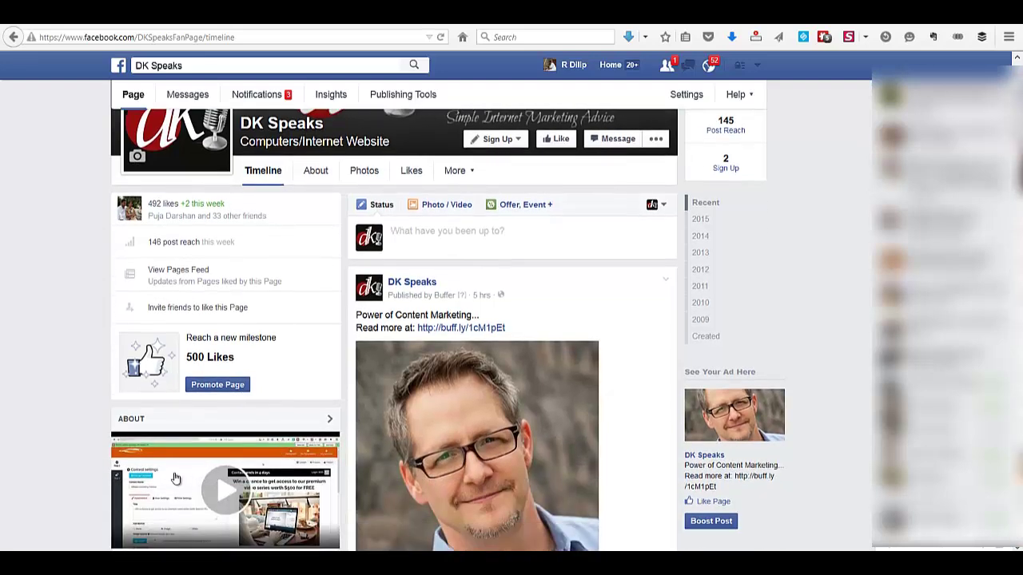
{"action": "scroll", "coordinate": [77, 458], "scroll_direction": "down", "scroll_amount": 2}
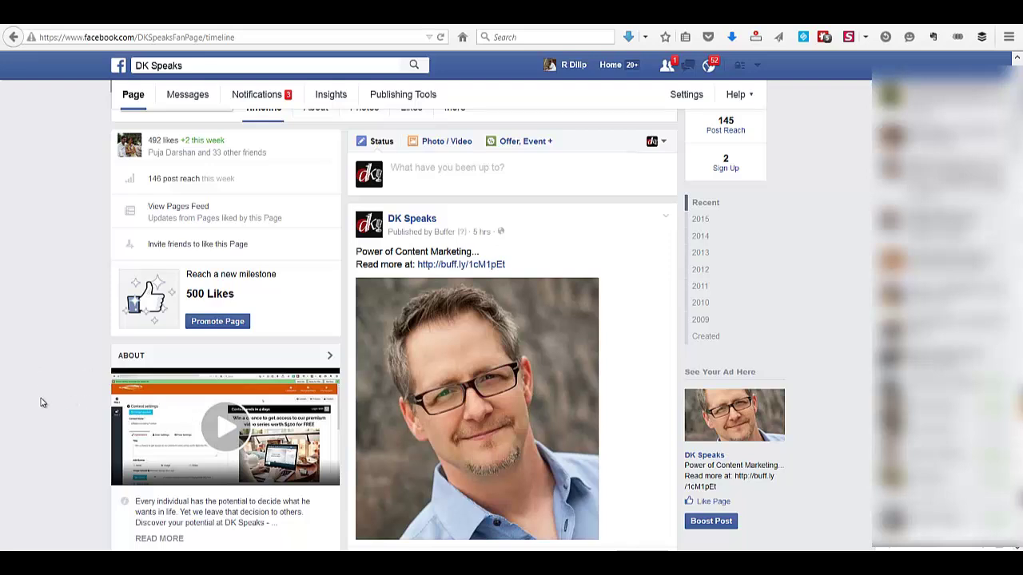
{"action": "scroll", "coordinate": [42, 402], "scroll_direction": "up", "scroll_amount": 2}
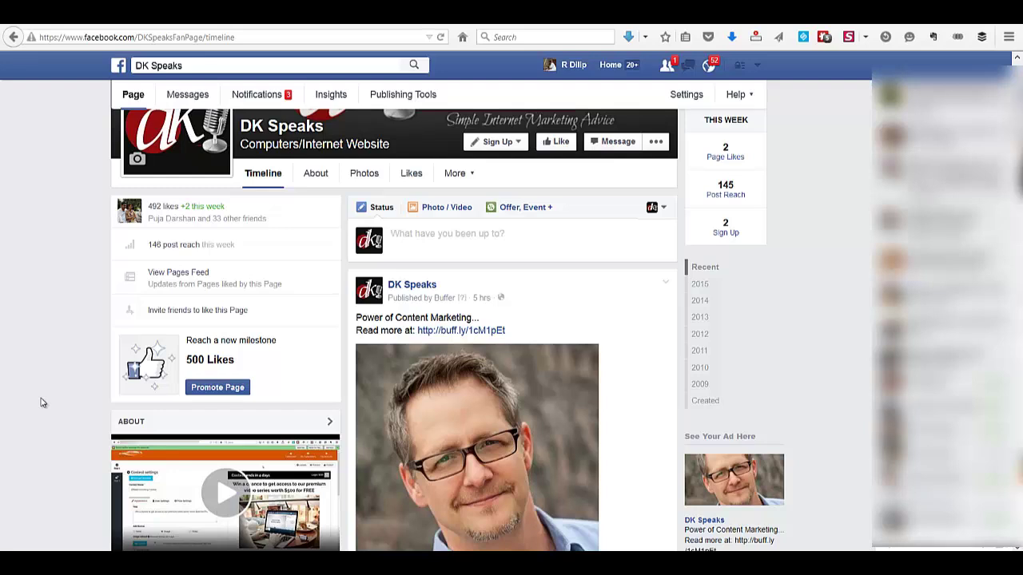
{"action": "scroll", "coordinate": [42, 402], "scroll_direction": "down", "scroll_amount": 1}
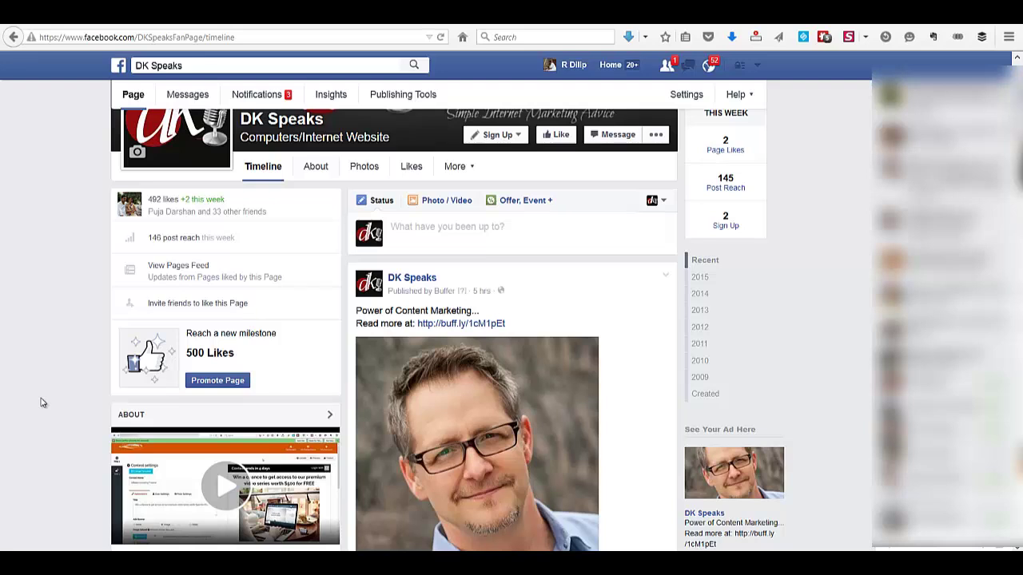
{"action": "scroll", "coordinate": [42, 402], "scroll_direction": "down", "scroll_amount": 3}
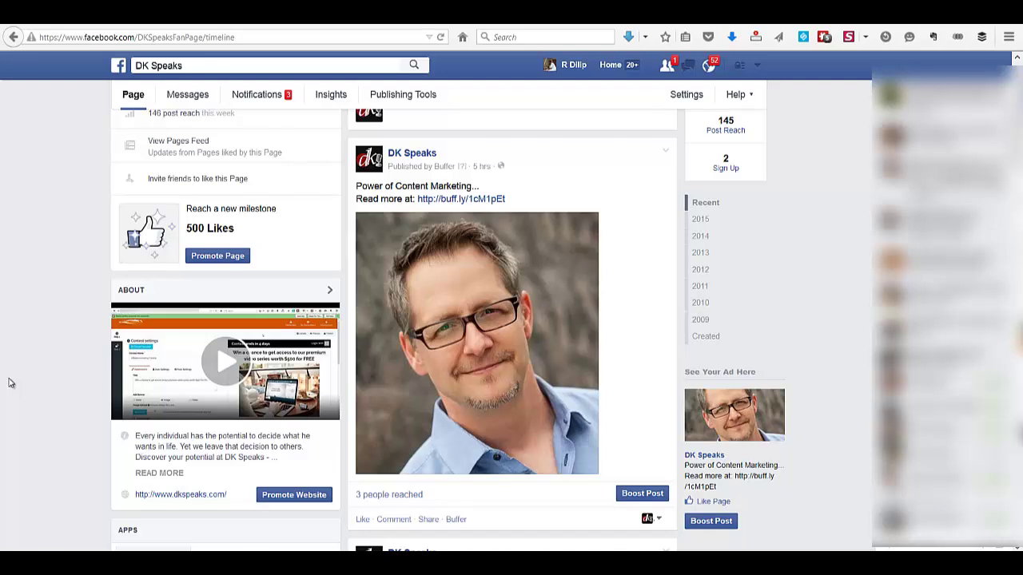
{"action": "scroll", "coordinate": [9, 383], "scroll_direction": "up", "scroll_amount": 3}
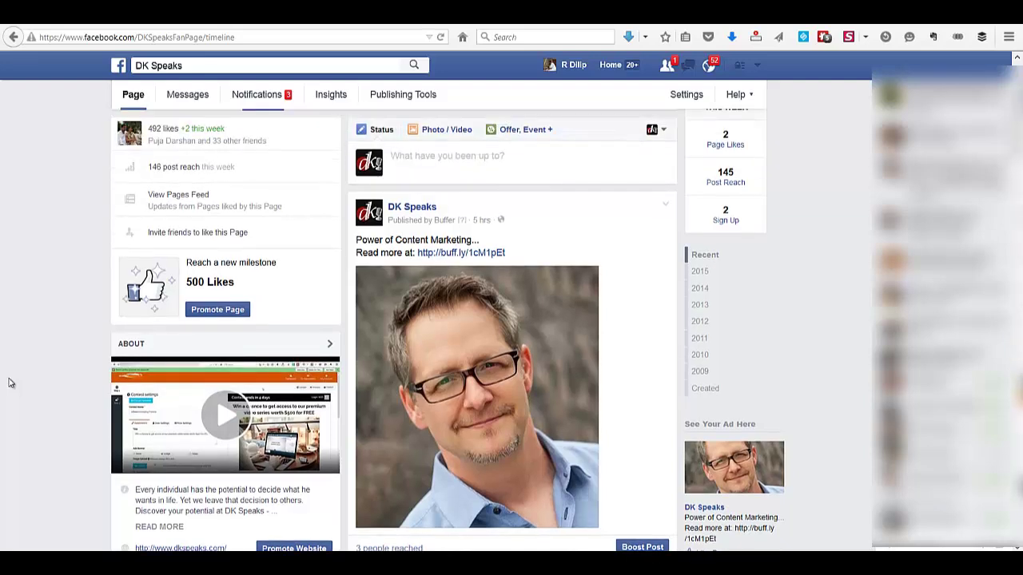
{"action": "scroll", "coordinate": [9, 383], "scroll_direction": "up", "scroll_amount": 1}
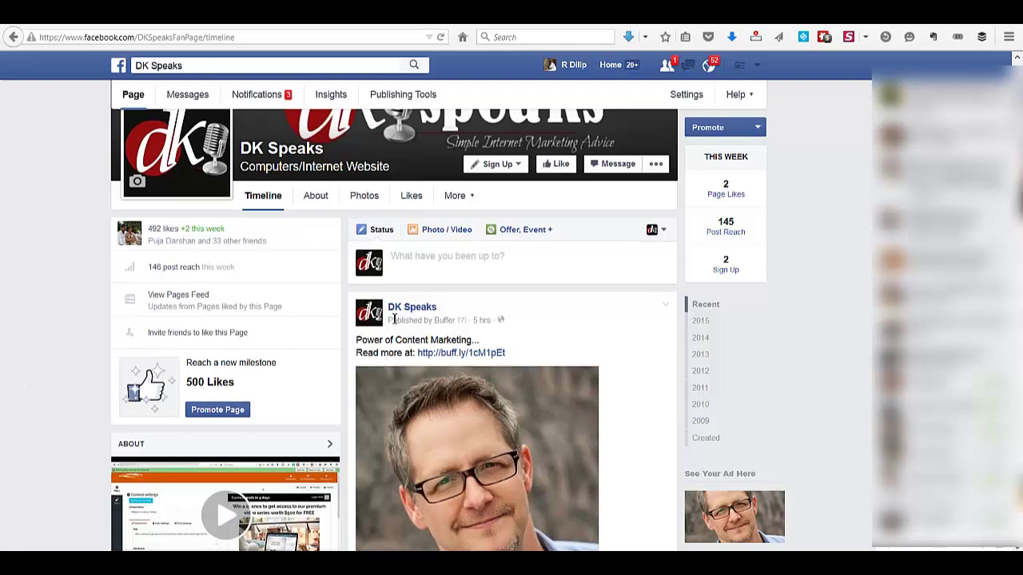
Step: Open the Page's Videos section and examine the featured video, the playlists and all uploaded videos
{"action": "left_click", "coordinate": [473, 197]}
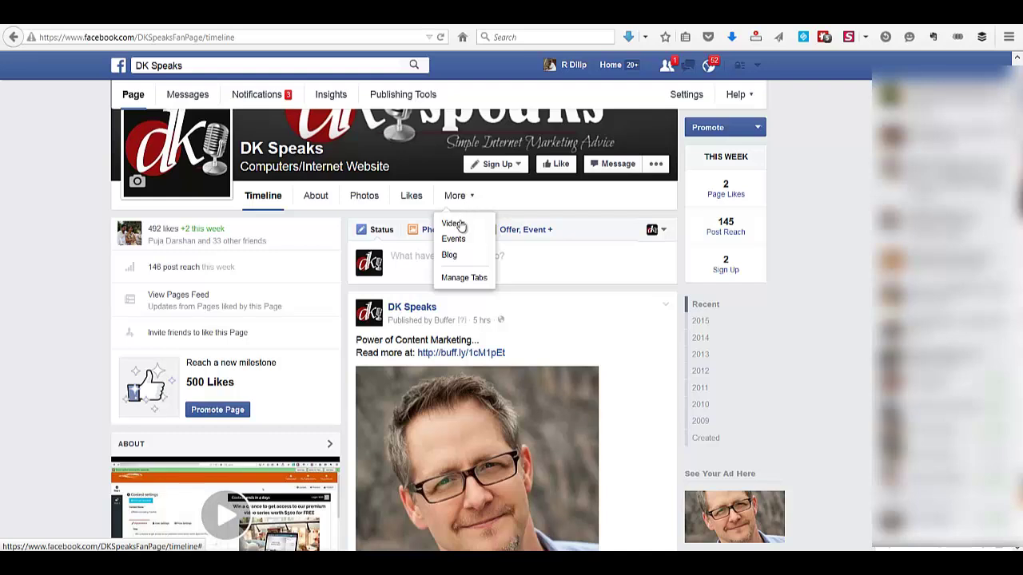
{"action": "left_click", "coordinate": [453, 225]}
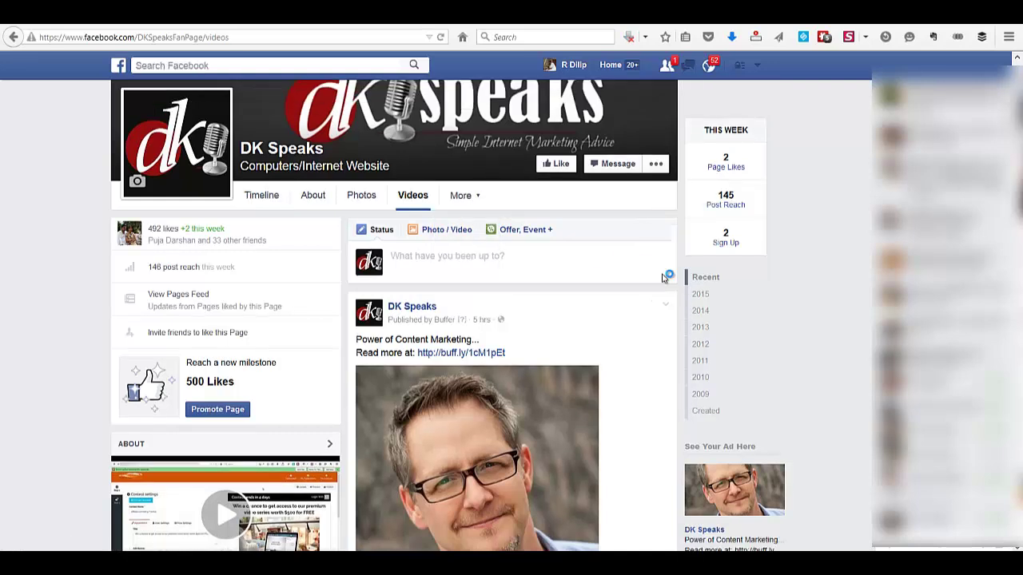
{"action": "scroll", "coordinate": [662, 279], "scroll_direction": "down", "scroll_amount": 1}
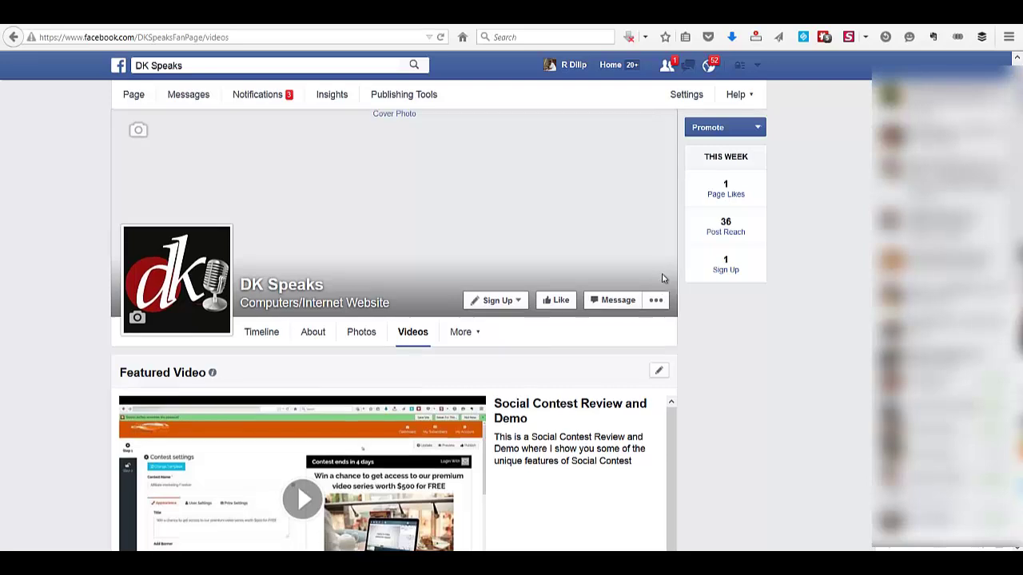
{"action": "scroll", "coordinate": [662, 279], "scroll_direction": "down", "scroll_amount": 1}
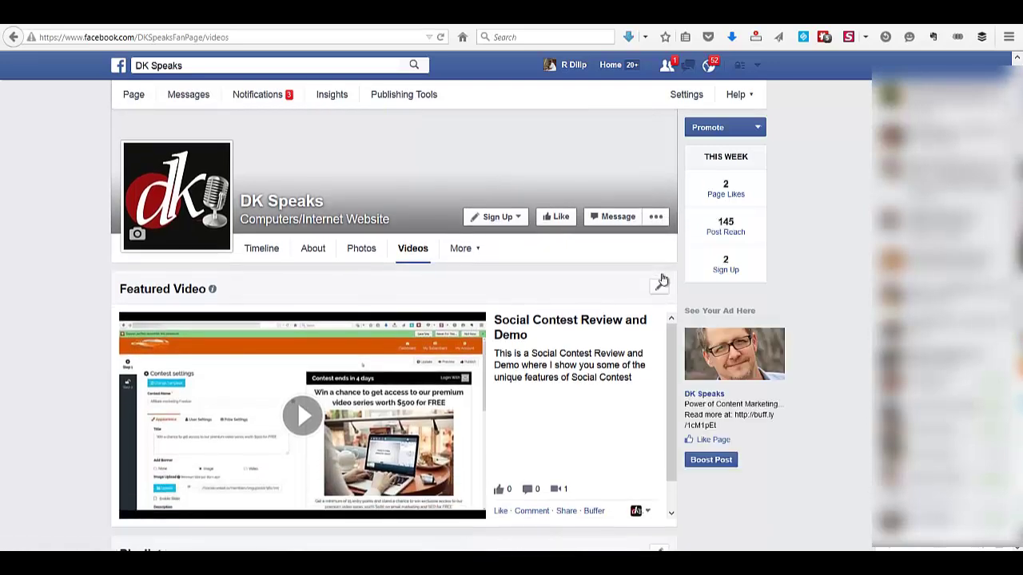
{"action": "scroll", "coordinate": [662, 279], "scroll_direction": "down", "scroll_amount": 1}
{"action": "scroll", "coordinate": [662, 279], "scroll_direction": "down", "scroll_amount": 1}
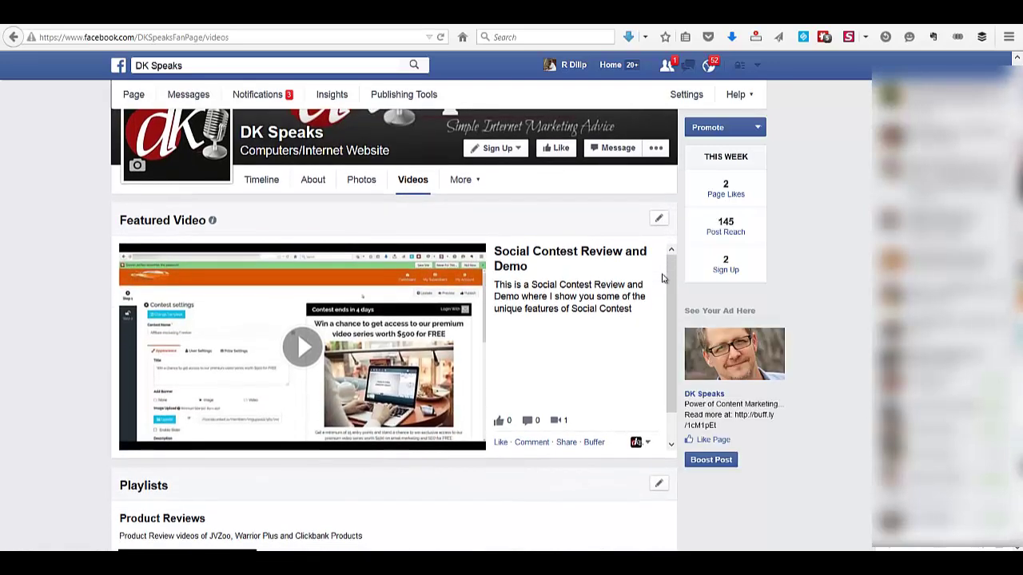
{"action": "scroll", "coordinate": [663, 279], "scroll_direction": "down", "scroll_amount": 1}
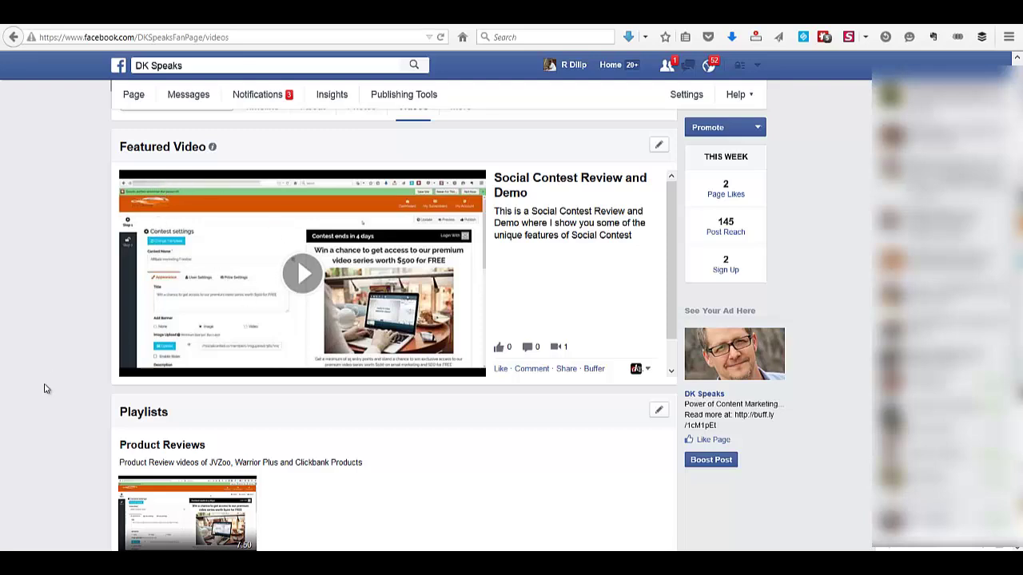
{"action": "scroll", "coordinate": [44, 389], "scroll_direction": "down", "scroll_amount": 2}
{"action": "scroll", "coordinate": [43, 388], "scroll_direction": "down", "scroll_amount": 3}
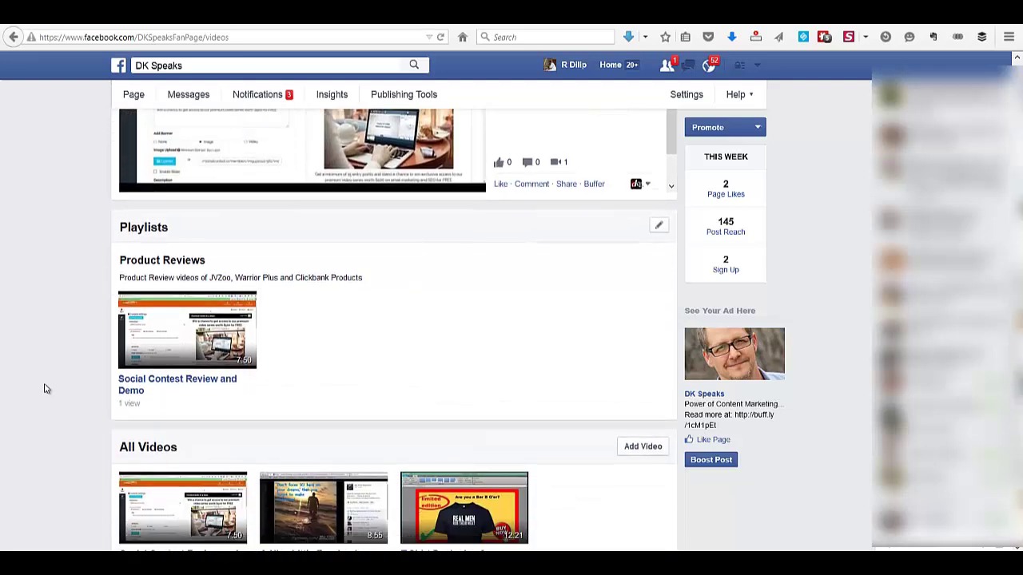
{"action": "scroll", "coordinate": [45, 388], "scroll_direction": "down", "scroll_amount": 1}
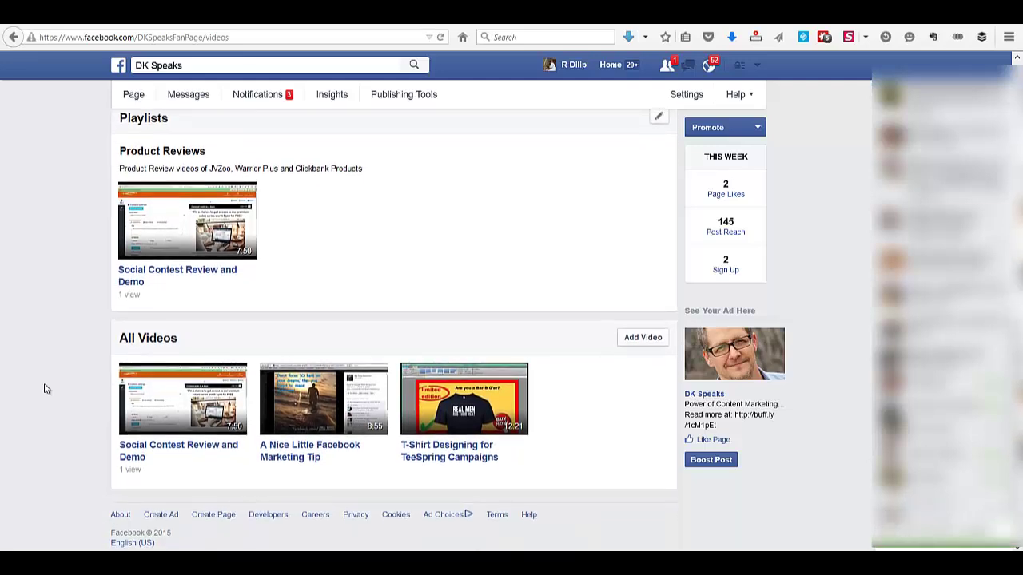
{"action": "scroll", "coordinate": [44, 388], "scroll_direction": "up", "scroll_amount": 2}
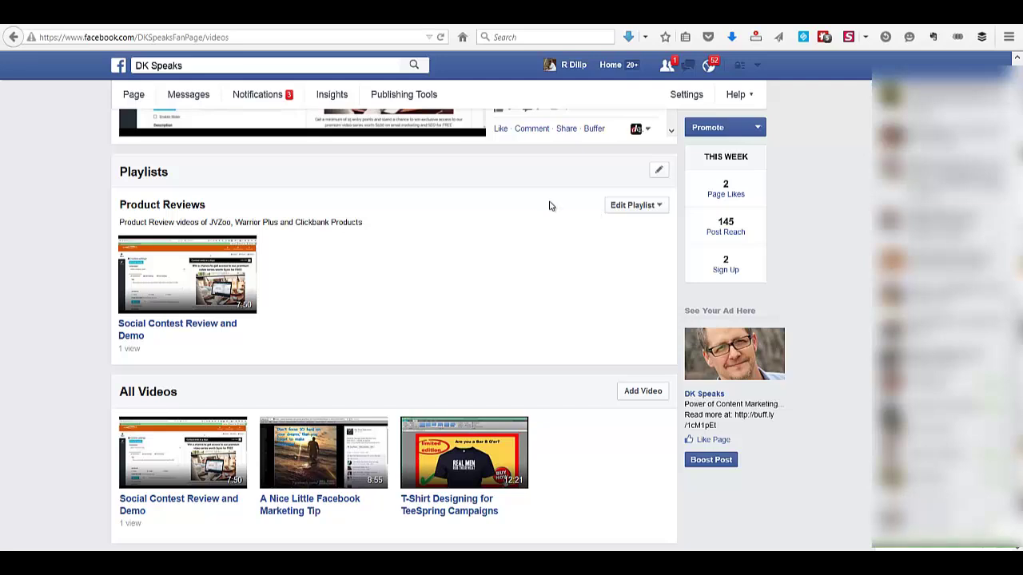
{"action": "scroll", "coordinate": [516, 253], "scroll_direction": "up", "scroll_amount": 3}
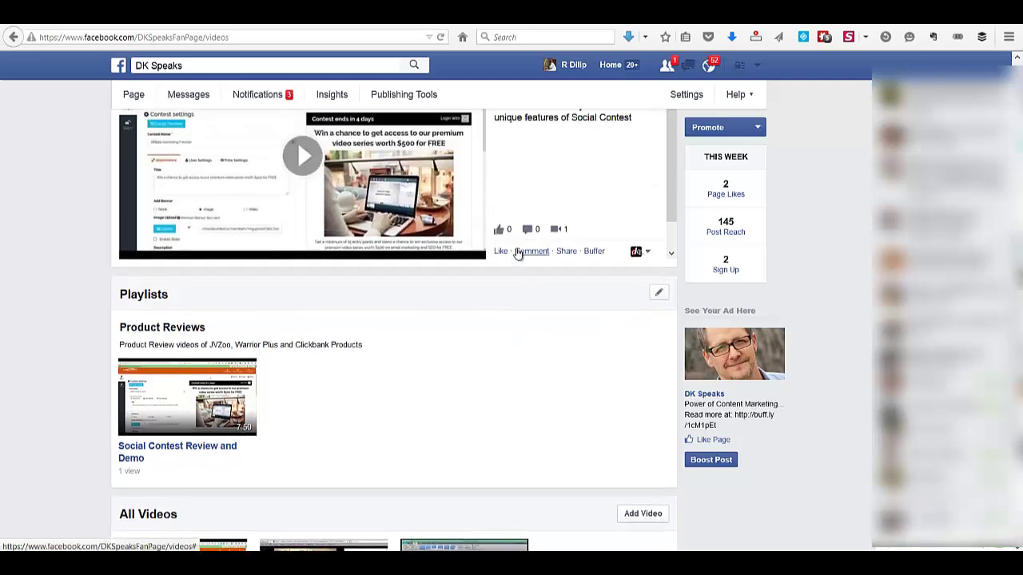
{"action": "scroll", "coordinate": [75, 280], "scroll_direction": "up", "scroll_amount": 1}
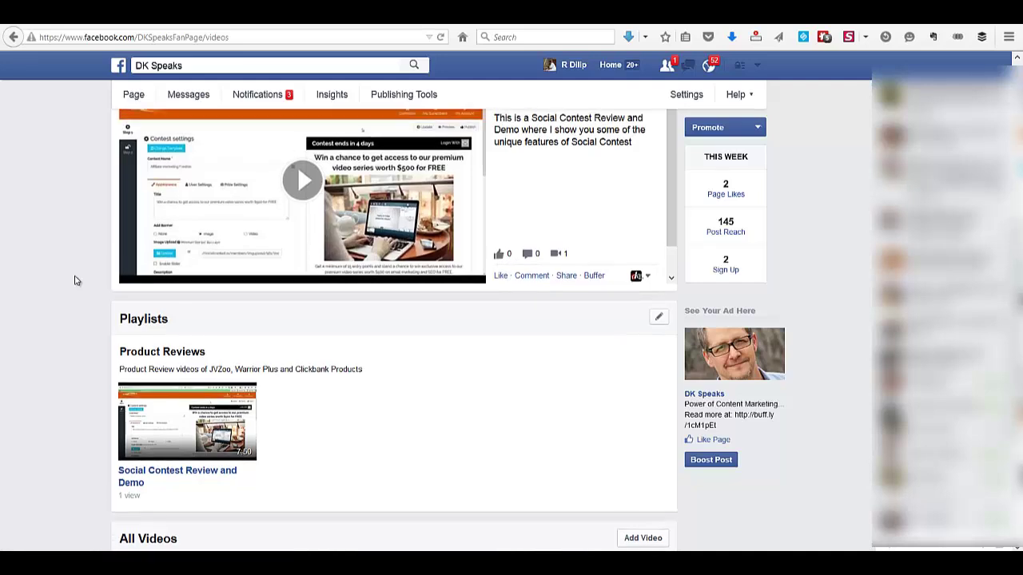
{"action": "scroll", "coordinate": [74, 280], "scroll_direction": "up", "scroll_amount": 2}
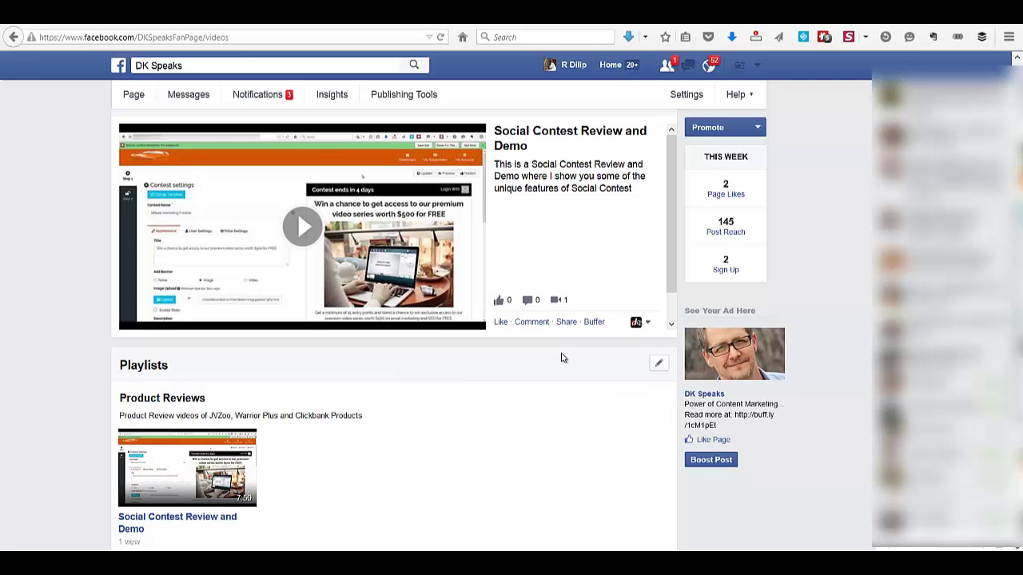
Step: Start a new video upload for the Page and choose the file Social Contest Vs Kingsumo Giveaways.mp4
{"action": "scroll", "coordinate": [560, 358], "scroll_direction": "down", "scroll_amount": 3}
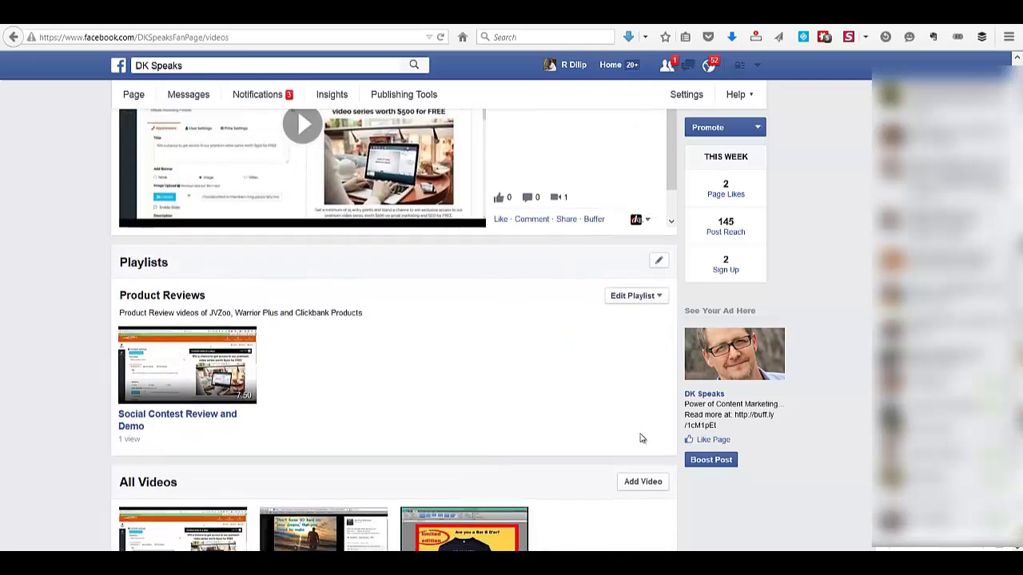
{"action": "left_click", "coordinate": [643, 485]}
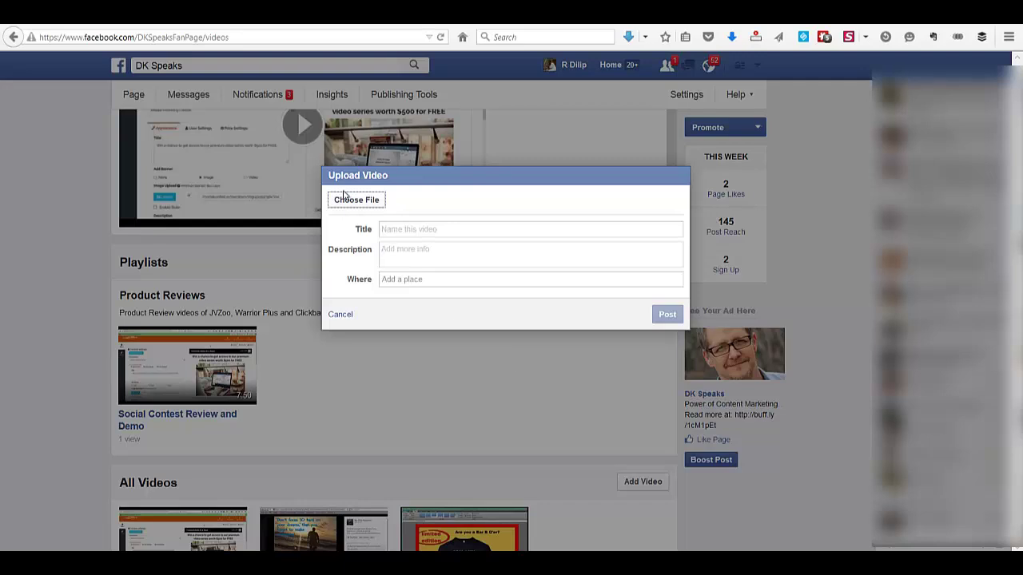
{"action": "left_click", "coordinate": [347, 204]}
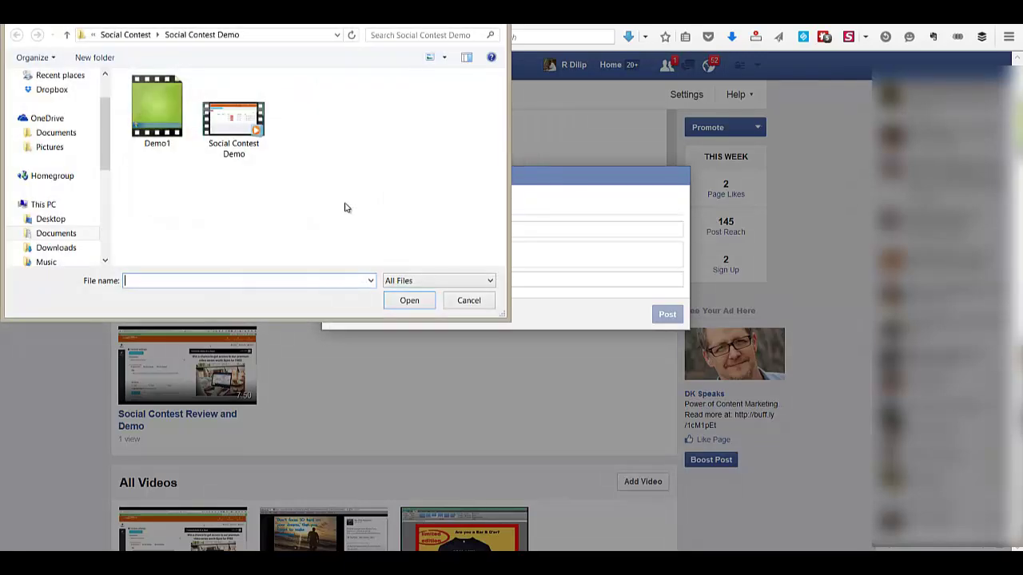
{"action": "left_click", "coordinate": [126, 38]}
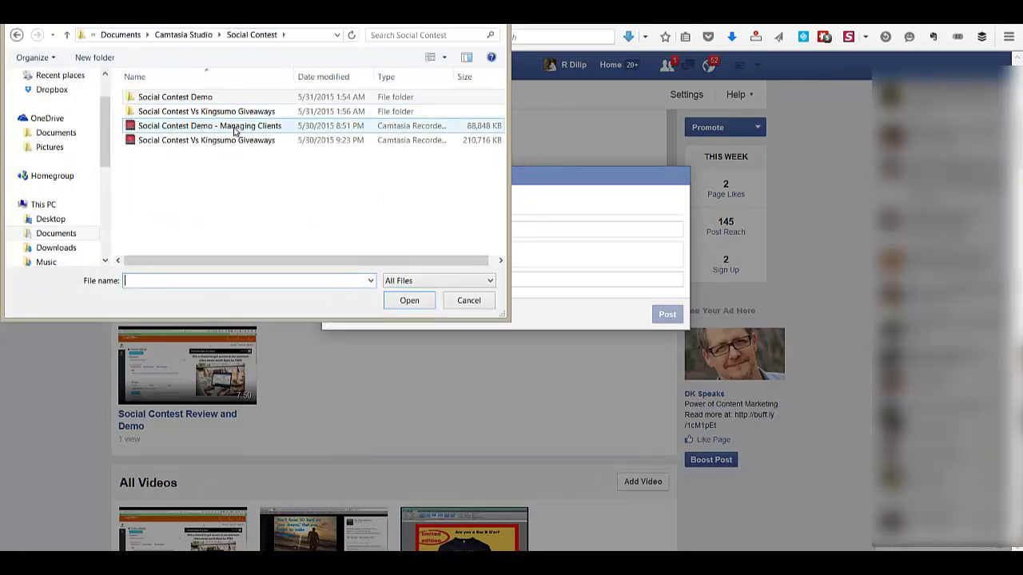
{"action": "double_click", "coordinate": [206, 140]}
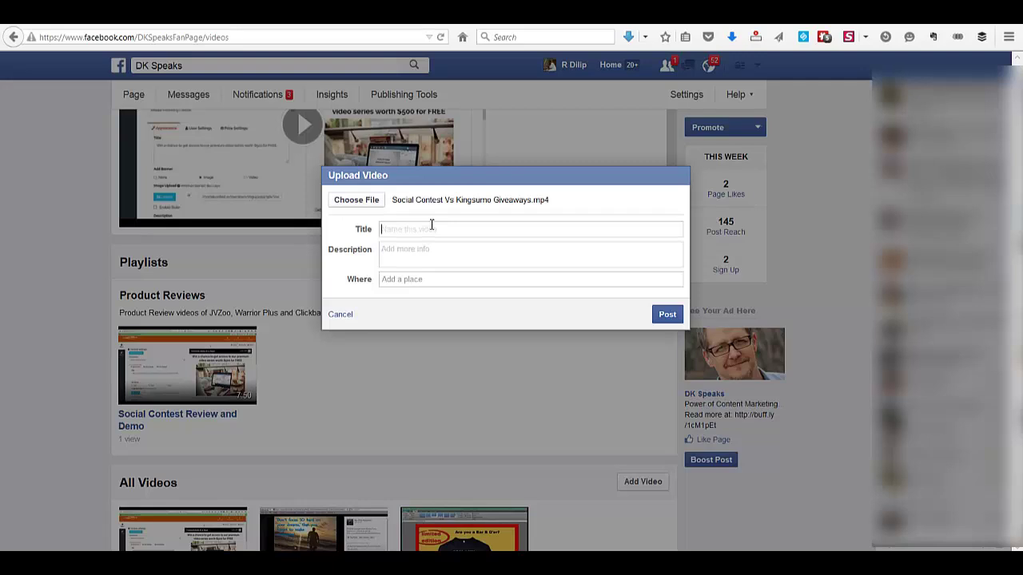
Step: Title the video "Social Contest Comparison with Kingsumo Giveaways"
{"action": "type", "text": "Social Contest Comparison with Kingsumo Givew"}
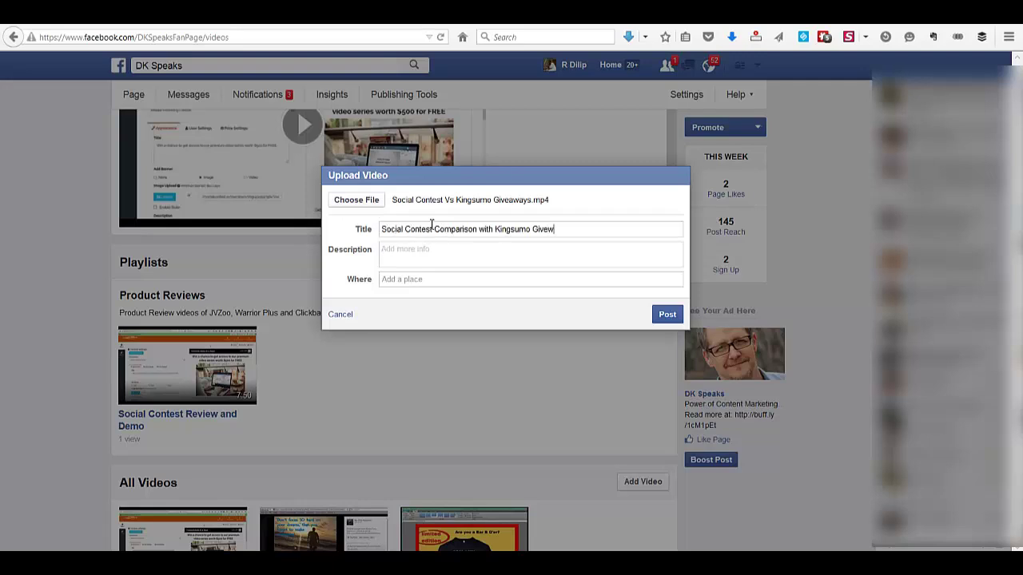
{"action": "key", "text": "BackSpace"}
{"action": "type", "text": "aways"}
Step: Add a description presenting Social Contest as a better option with more features at a fraction of Kingsumo Giveaways' price, and post the video
{"action": "key", "text": "Tab"}
{"action": "type", "text": "Kingsumo has always been one of the best giveaway and content runner plugin but with Social Contest launching, you will get a much better option with a lot more features and at a price that is just a fraction of Kingsumo Giveaways."}
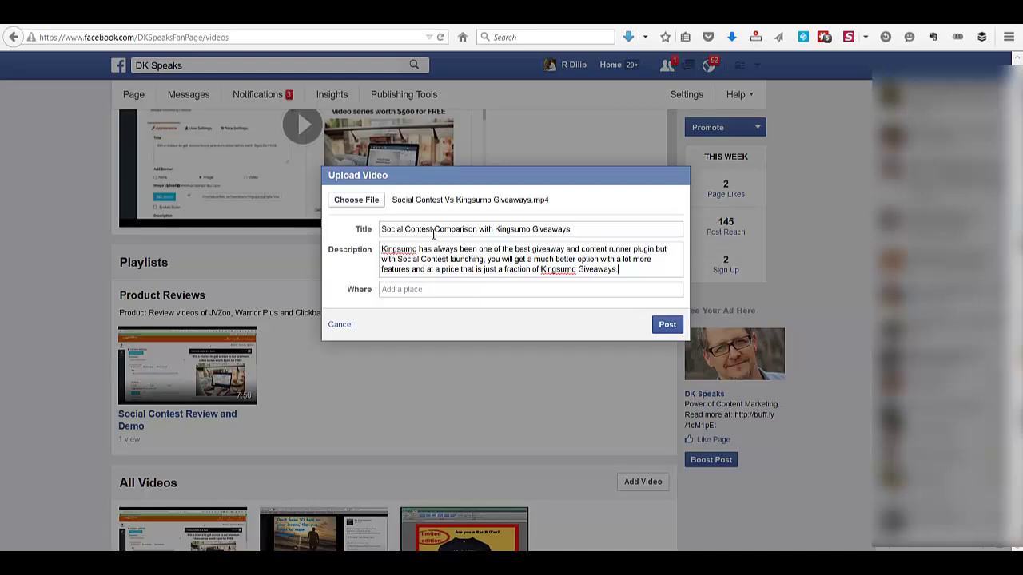
{"action": "left_click", "coordinate": [668, 326]}
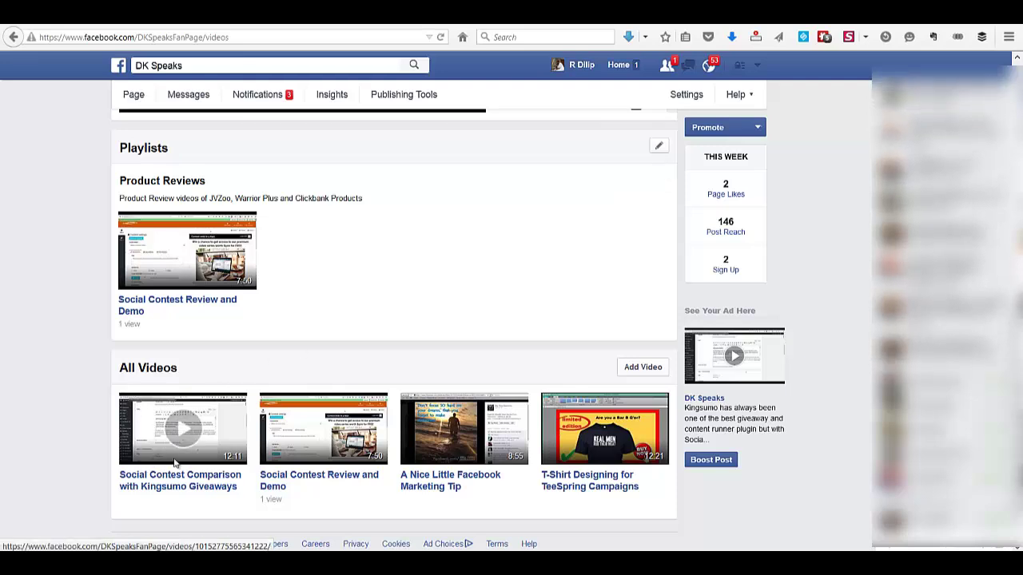
Step: Try the Kingsumo comparison as the featured video, reselect Social Contest Review and Demo, and cancel the change
{"action": "mouse_move", "coordinate": [388, 285]}
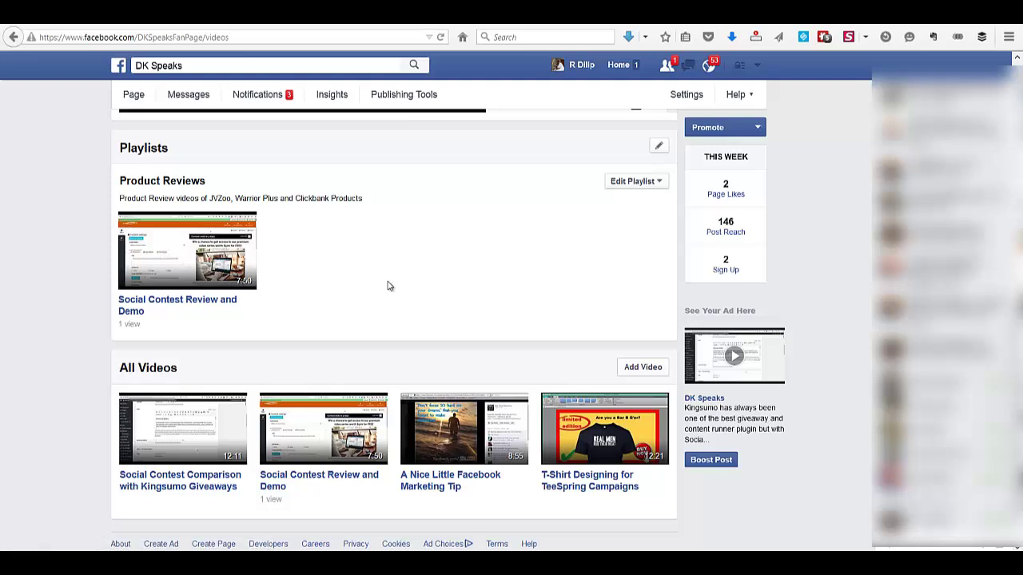
{"action": "scroll", "coordinate": [388, 285], "scroll_direction": "up", "scroll_amount": 6}
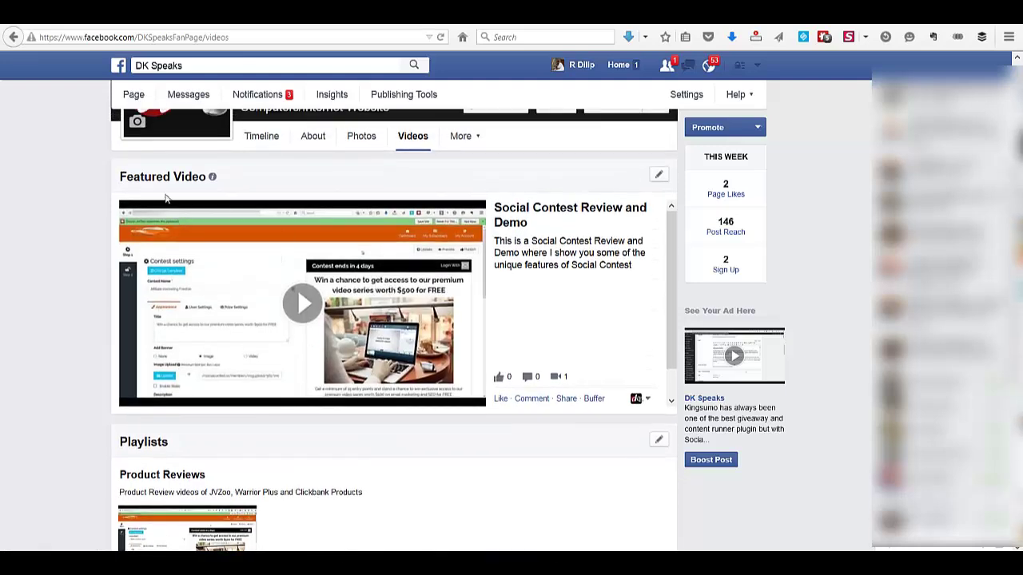
{"action": "left_click", "coordinate": [658, 176]}
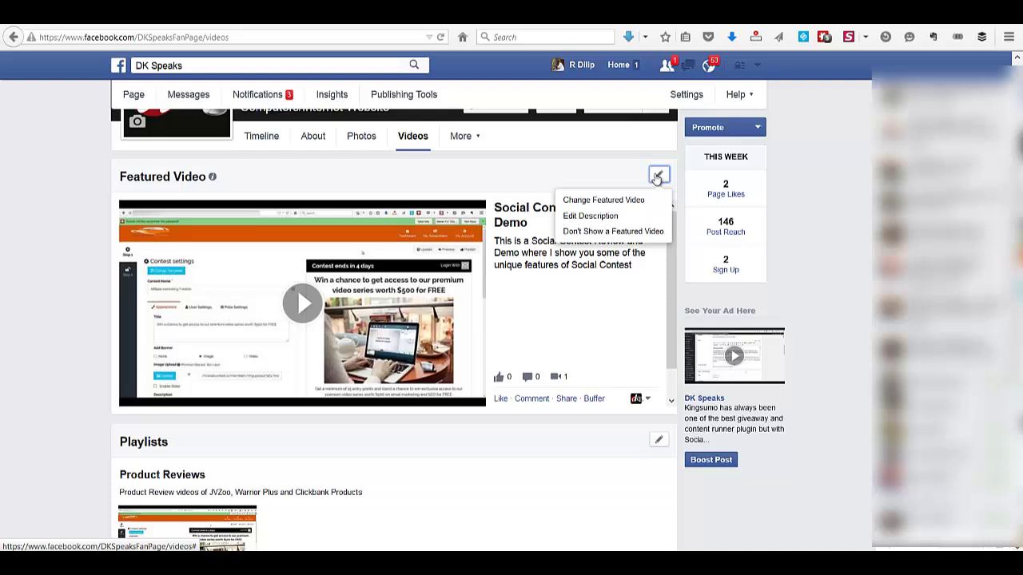
{"action": "left_click", "coordinate": [629, 200]}
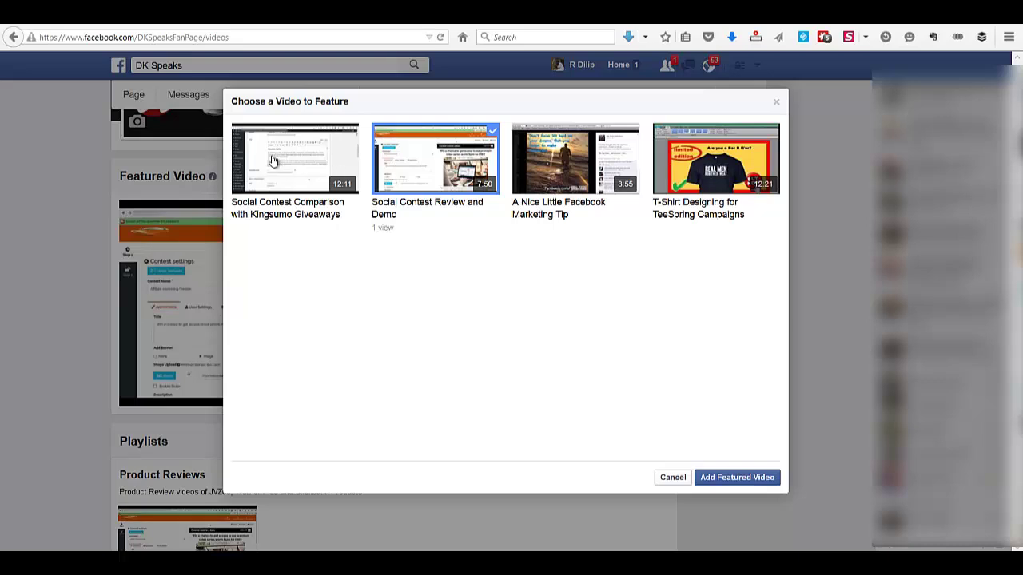
{"action": "left_click", "coordinate": [271, 161]}
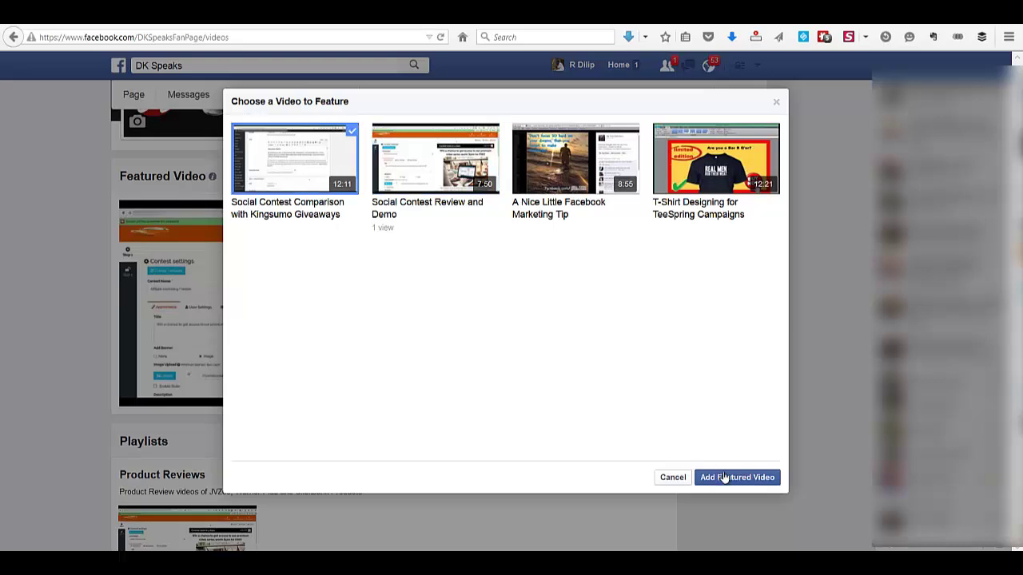
{"action": "left_click", "coordinate": [428, 173]}
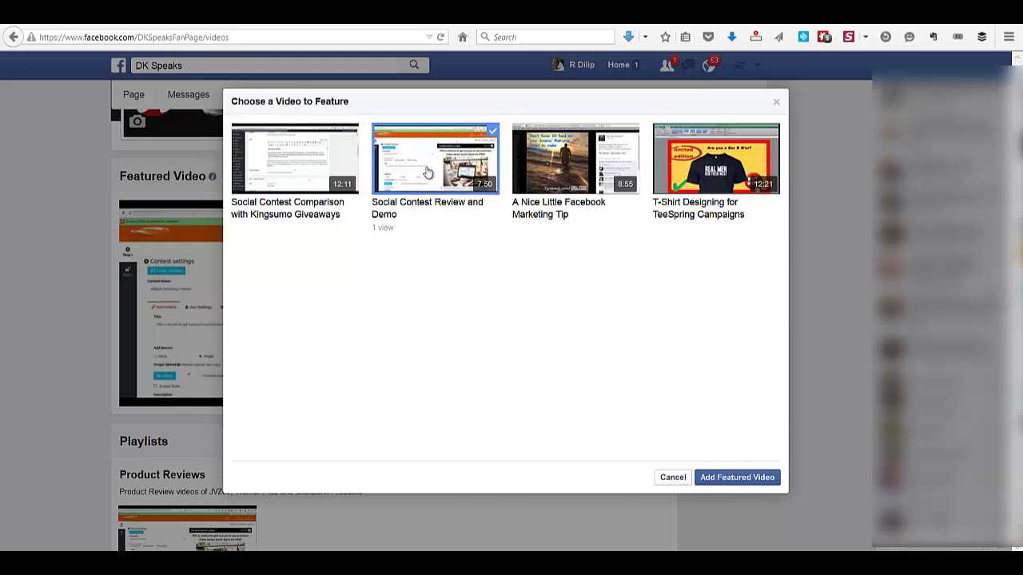
{"action": "left_click", "coordinate": [673, 478]}
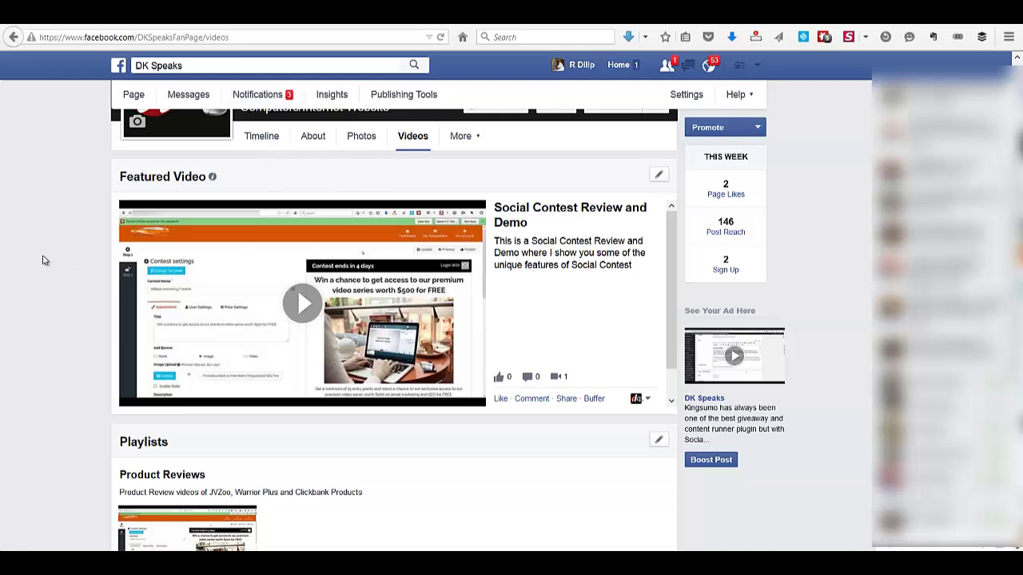
Step: Add the video "Social Contest Comparison with Kingsumo Giveaways" to the Product Reviews playlist and save the selection
{"action": "scroll", "coordinate": [44, 261], "scroll_direction": "down", "scroll_amount": 3}
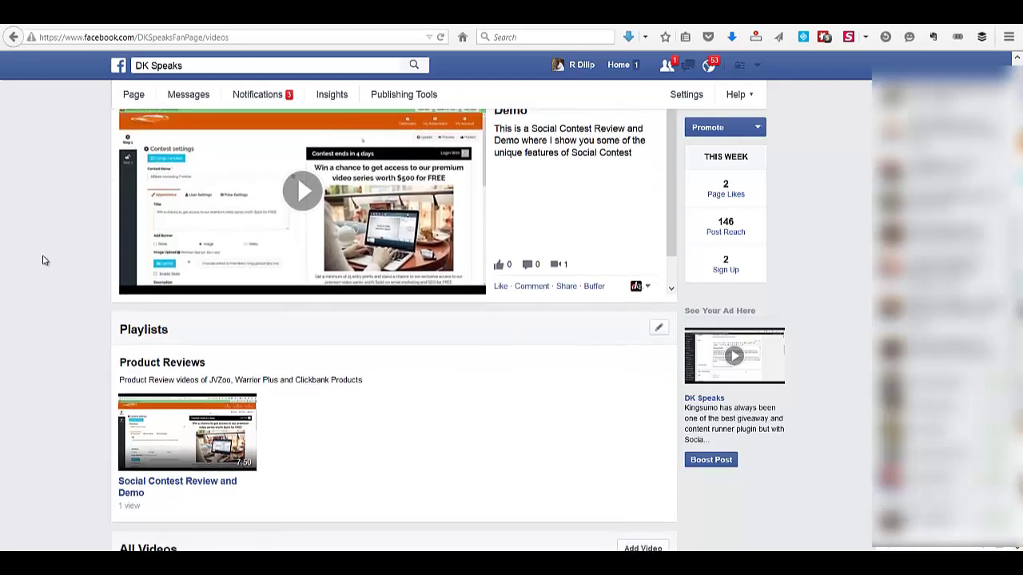
{"action": "scroll", "coordinate": [44, 260], "scroll_direction": "down", "scroll_amount": 3}
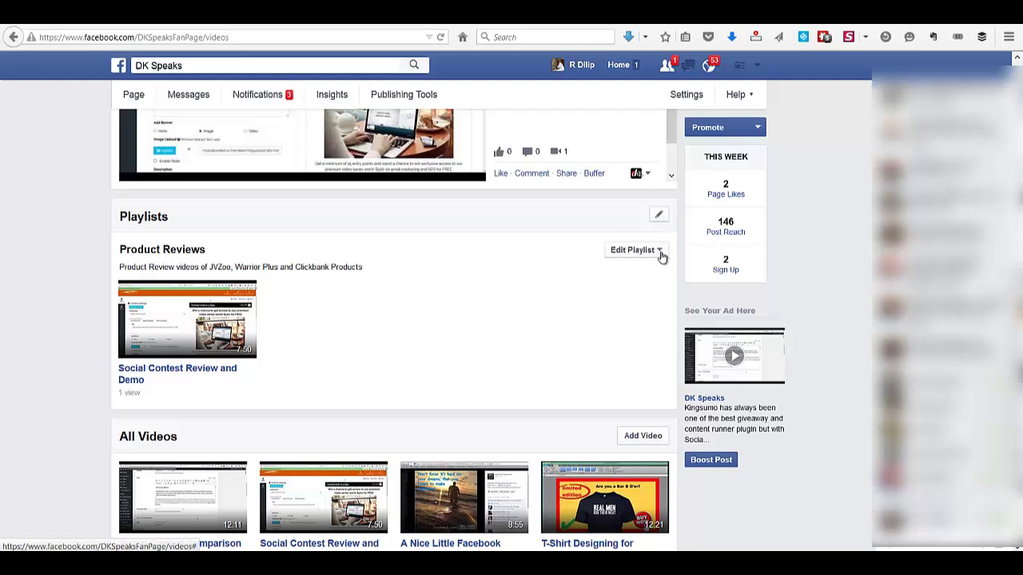
{"action": "left_click", "coordinate": [658, 251]}
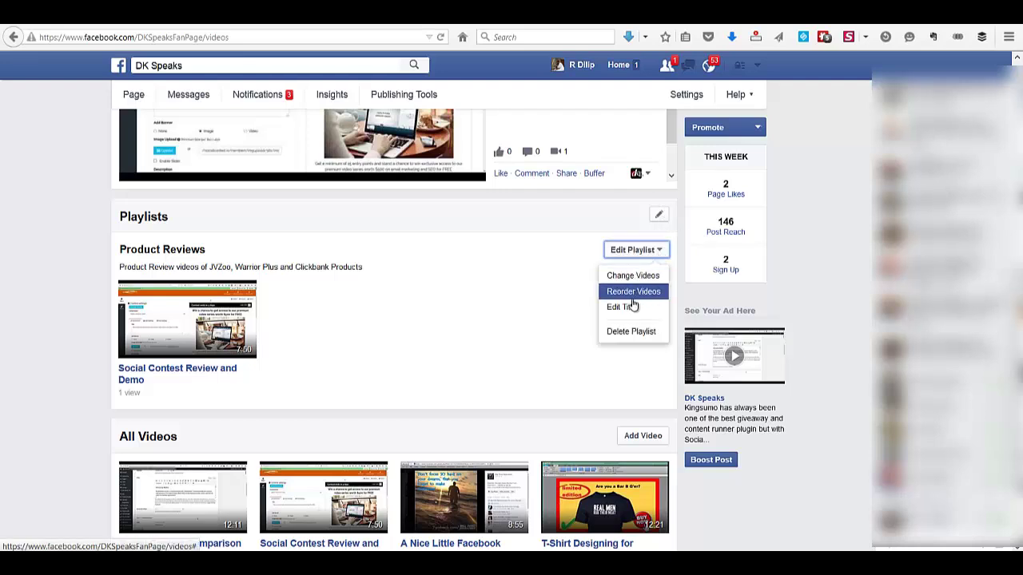
{"action": "left_click", "coordinate": [632, 251]}
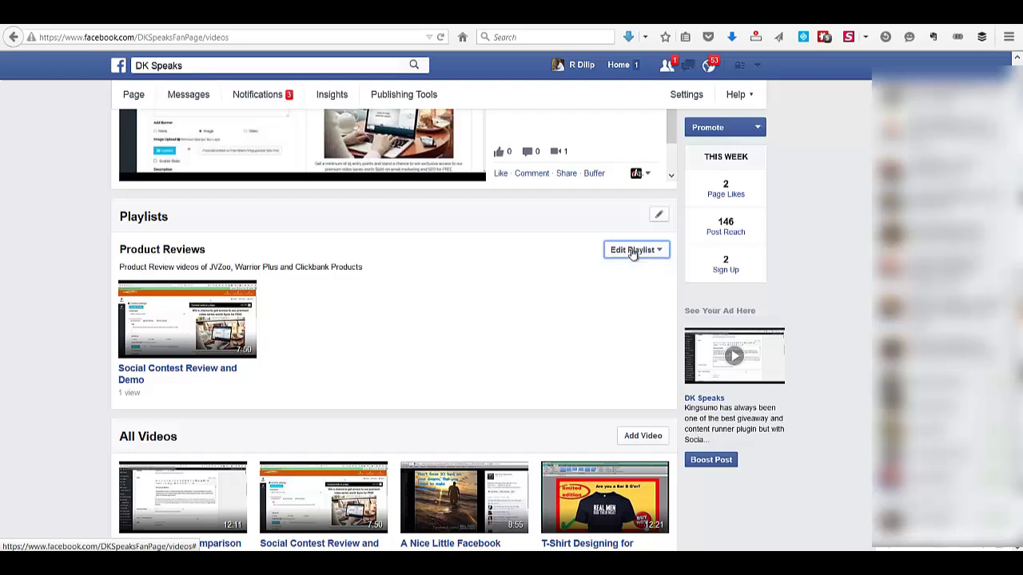
{"action": "left_click", "coordinate": [632, 250]}
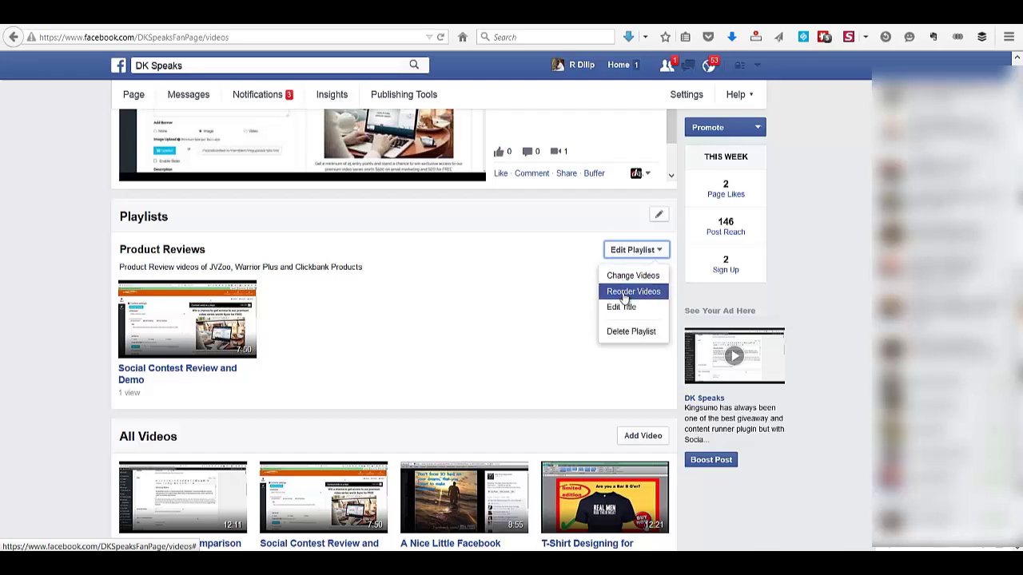
{"action": "left_click", "coordinate": [526, 294]}
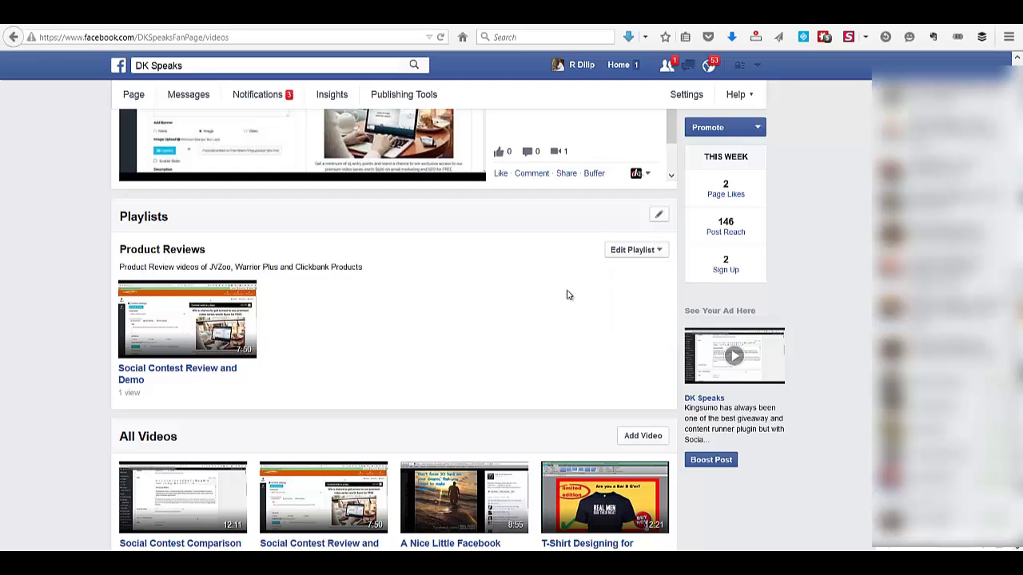
{"action": "left_click", "coordinate": [617, 254]}
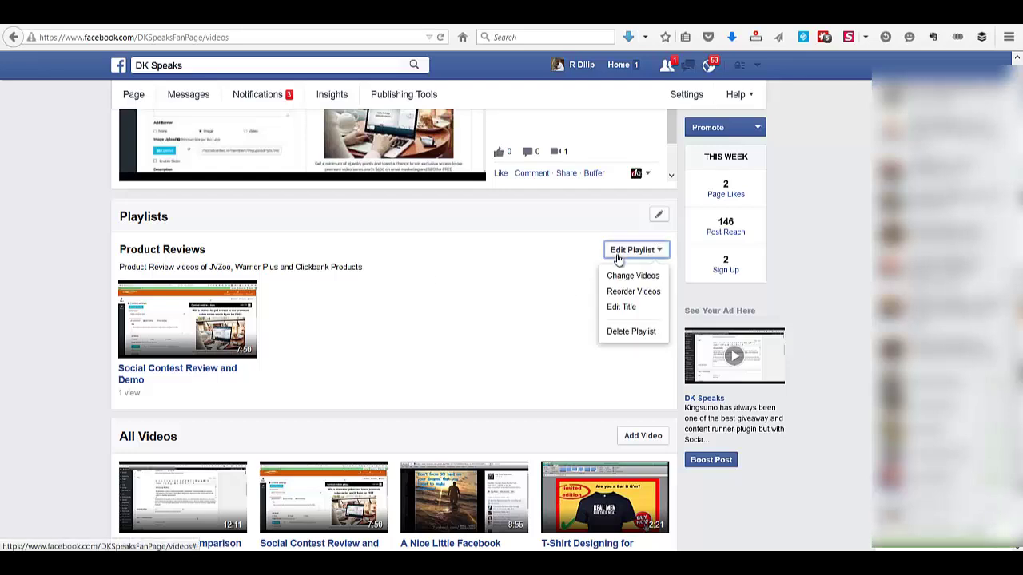
{"action": "left_click", "coordinate": [622, 276]}
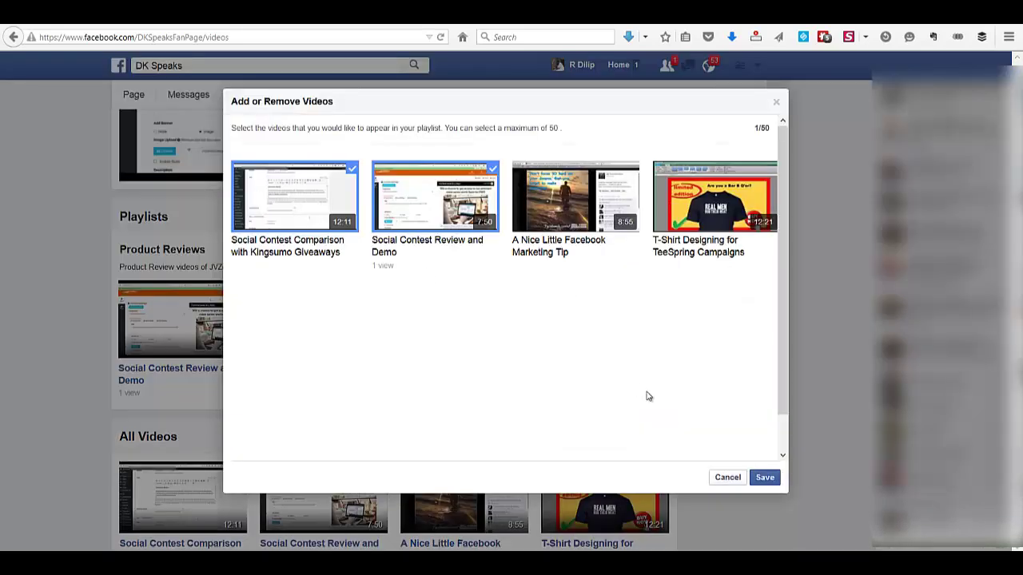
{"action": "left_click", "coordinate": [765, 478]}
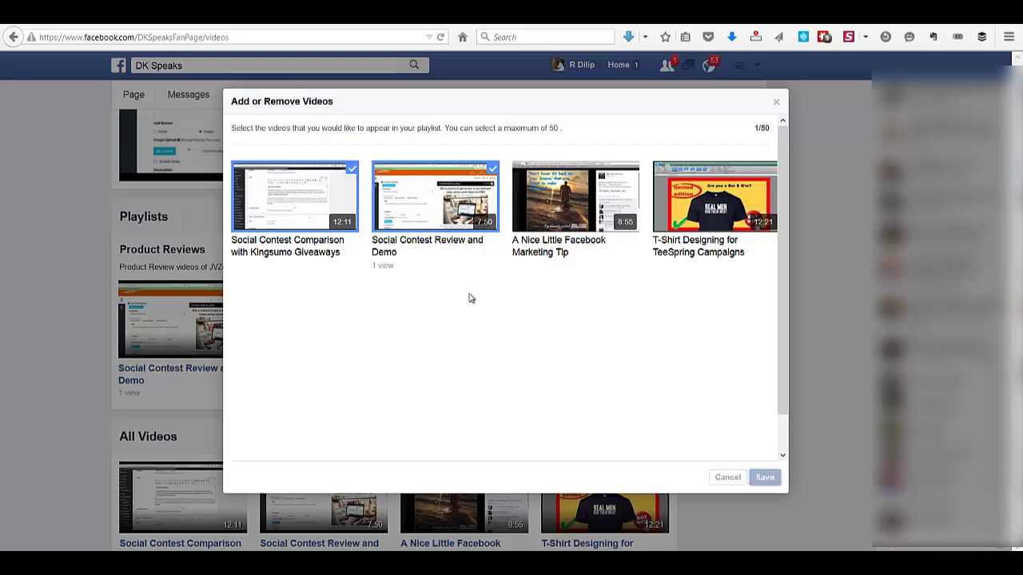
Step: Reorder the Product Reviews playlist so Social Contest Review and Demo comes first, ahead of the Kingsumo comparison, and save the order
{"action": "scroll", "coordinate": [354, 320], "scroll_direction": "down", "scroll_amount": 3}
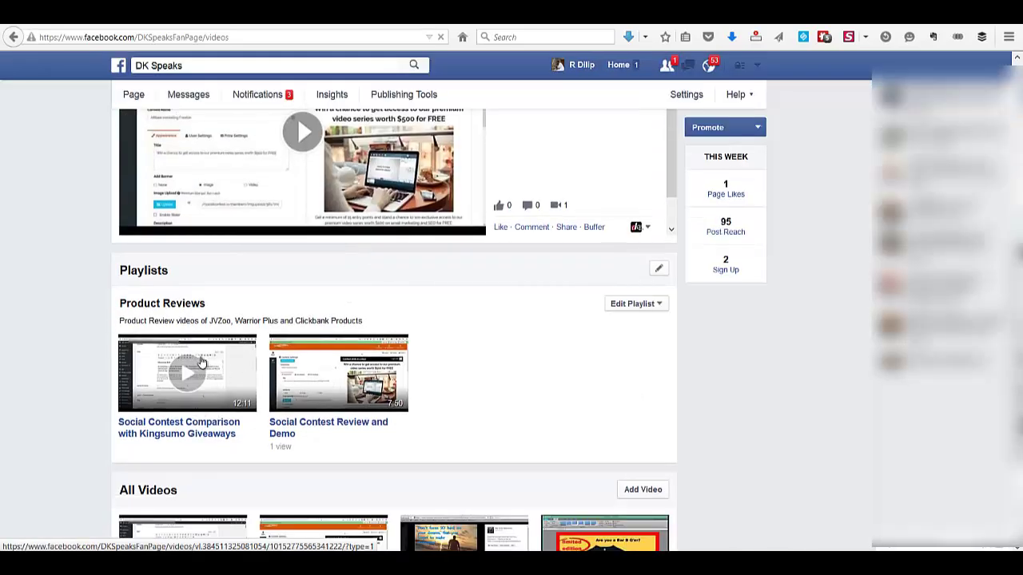
{"action": "left_click", "coordinate": [660, 311]}
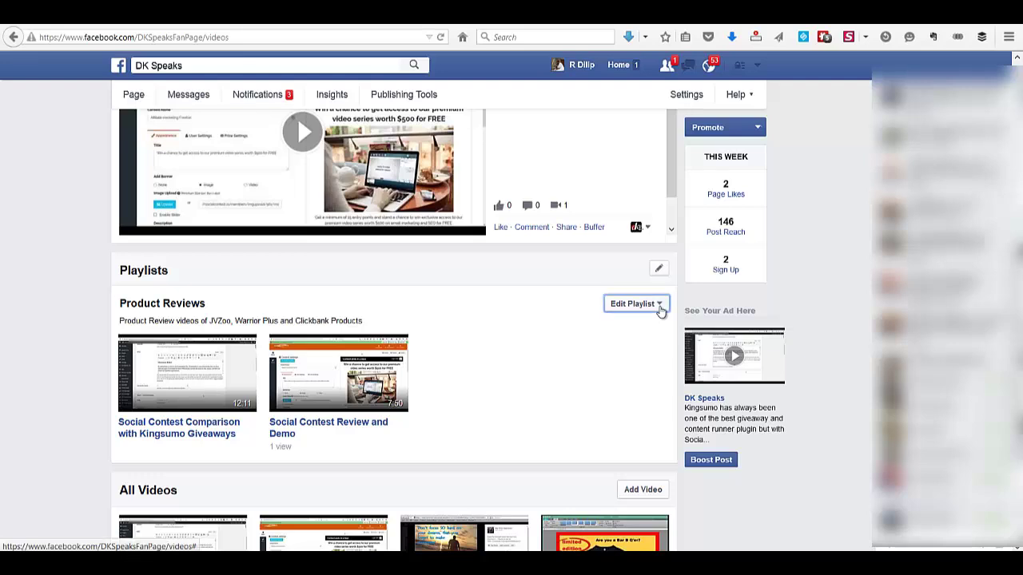
{"action": "left_click", "coordinate": [636, 346]}
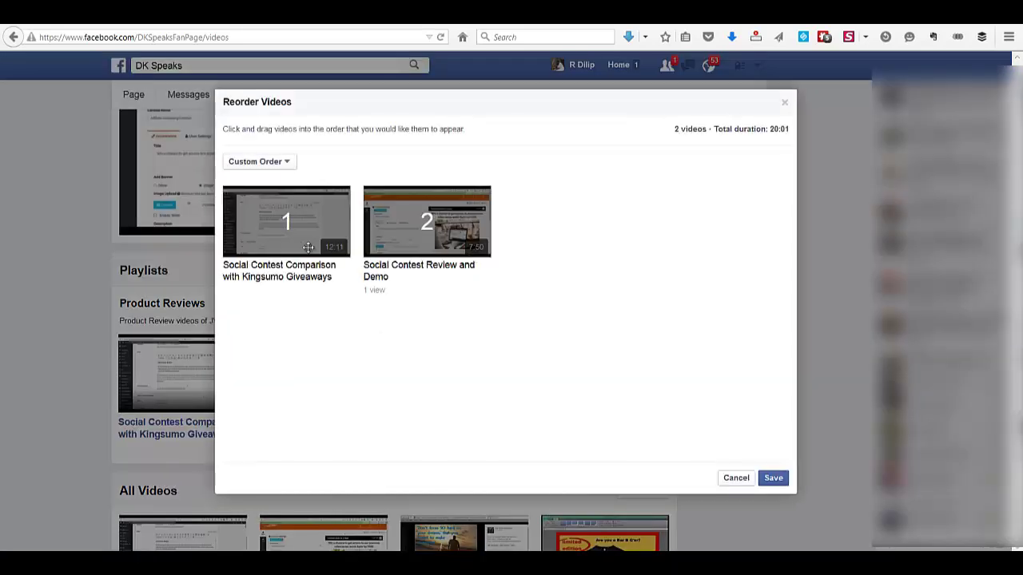
{"action": "left_click_drag", "start_coordinate": [434, 226], "coordinate": [294, 225]}
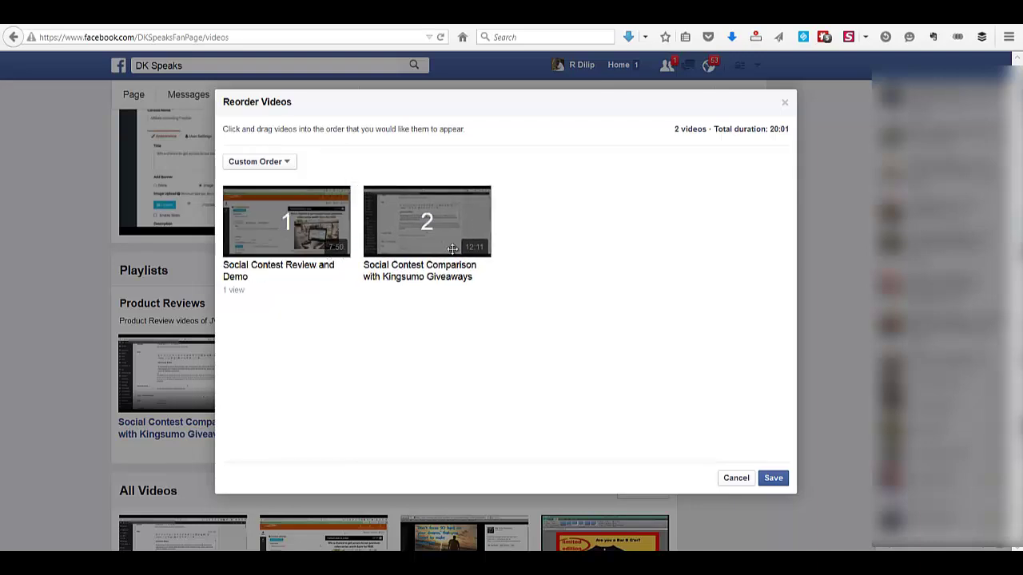
{"action": "left_click", "coordinate": [777, 481]}
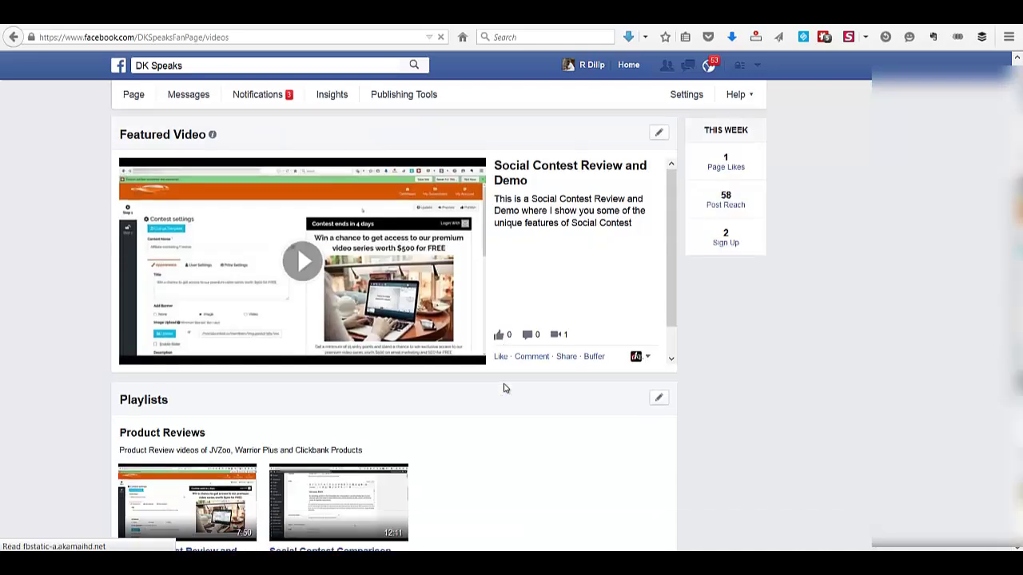
{"action": "scroll", "coordinate": [266, 426], "scroll_direction": "down", "scroll_amount": 2}
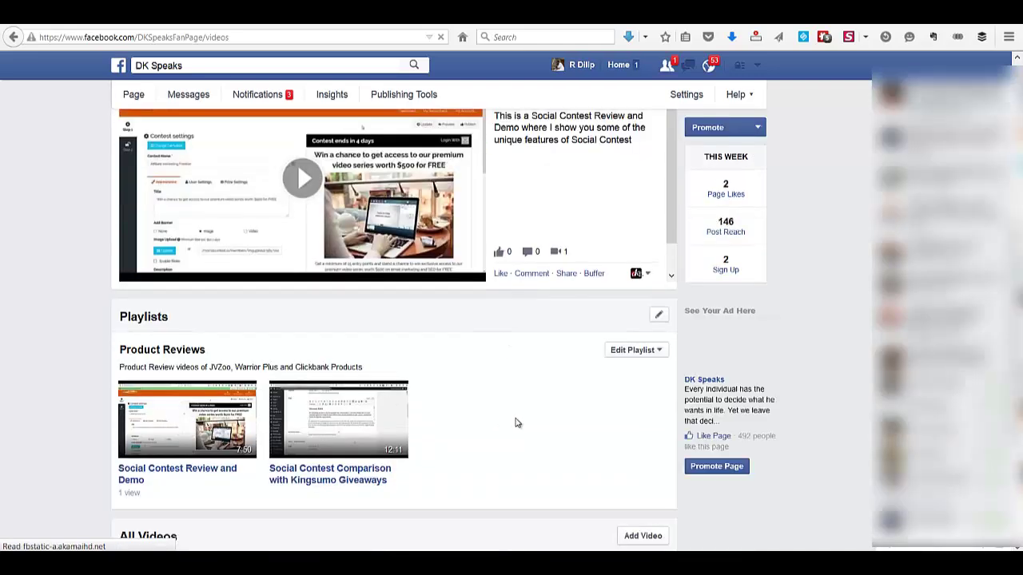
{"action": "scroll", "coordinate": [515, 423], "scroll_direction": "down", "scroll_amount": 1}
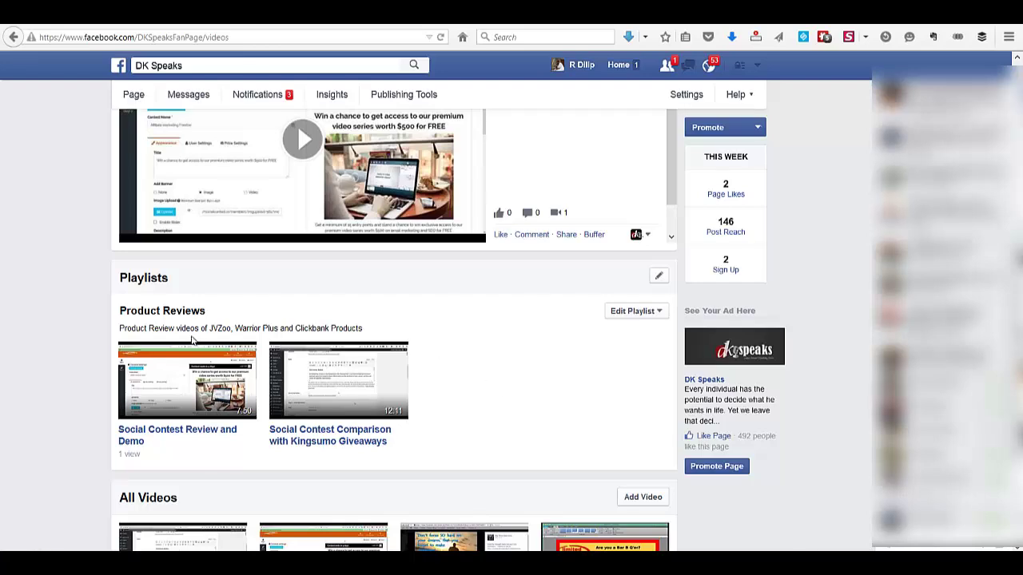
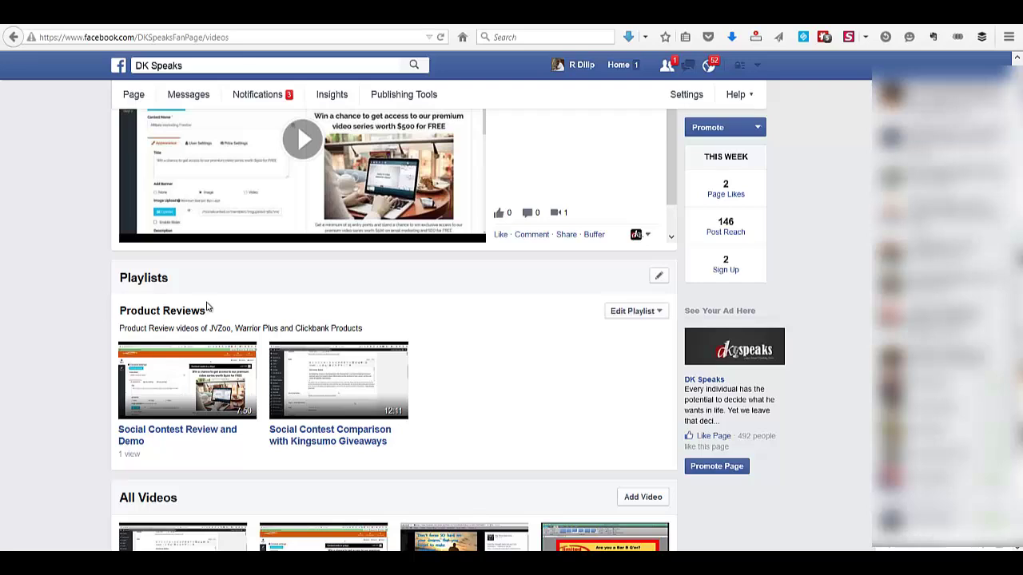
Step: Start a new playlist titled "Youtube Marketing" and close the dialog without creating it
{"action": "left_click", "coordinate": [648, 277]}
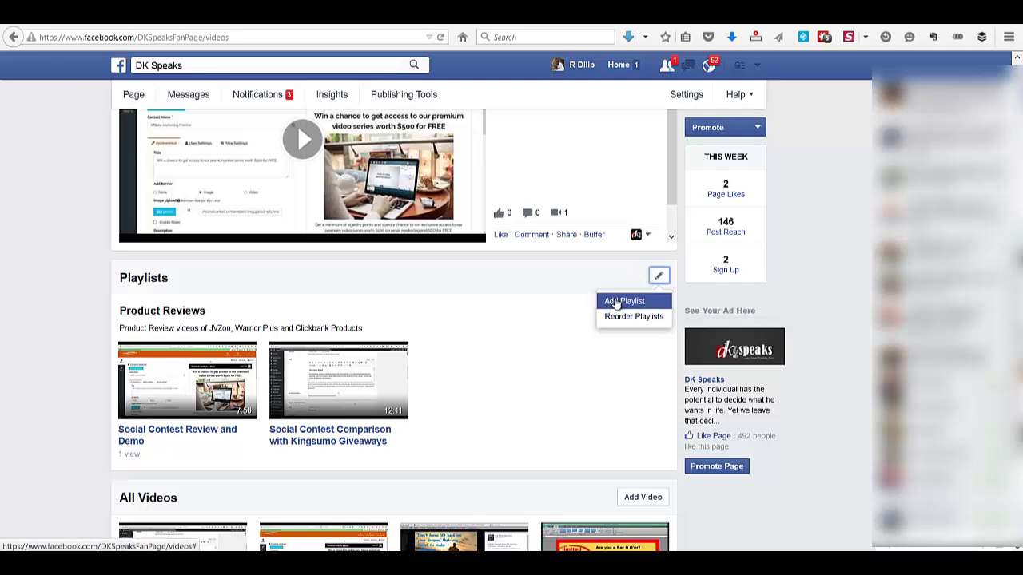
{"action": "left_click", "coordinate": [616, 302]}
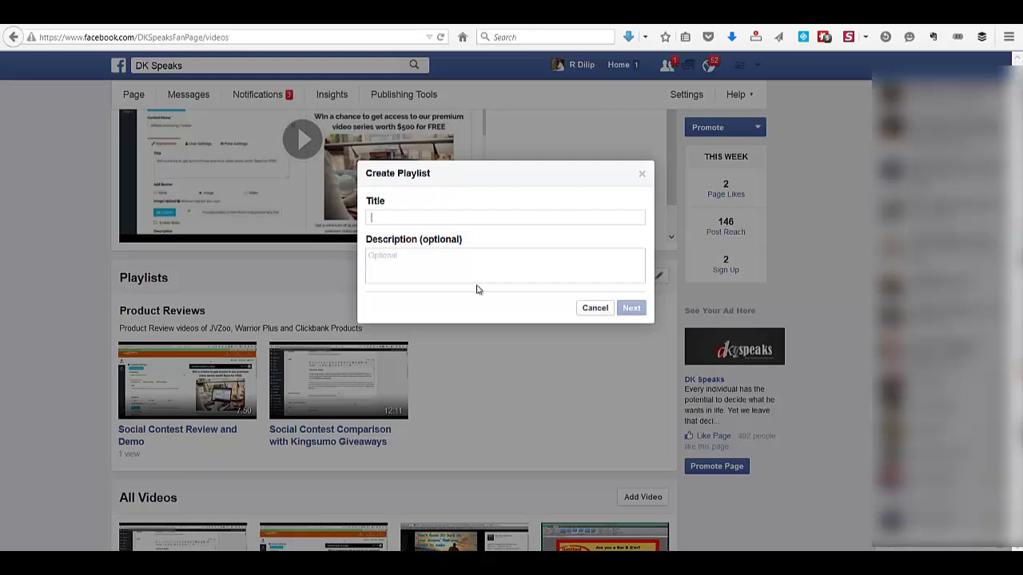
{"action": "type", "text": "You"}
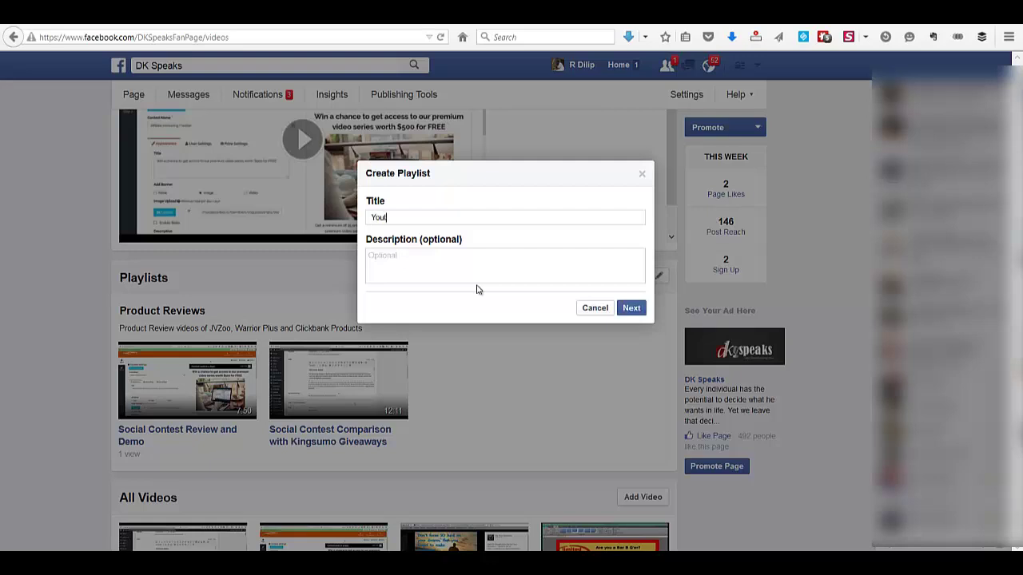
{"action": "type", "text": "tube Marketing"}
{"action": "left_click", "coordinate": [642, 174]}
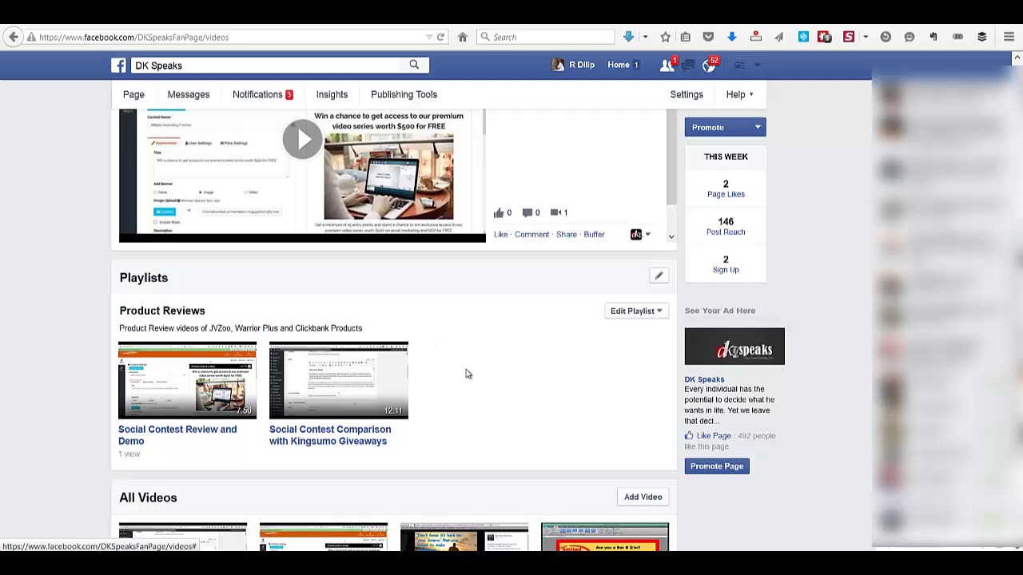
Step: Open the Page's timeline and check the featured video in the About section and the newly posted video
{"action": "scroll", "coordinate": [468, 374], "scroll_direction": "up", "scroll_amount": 1}
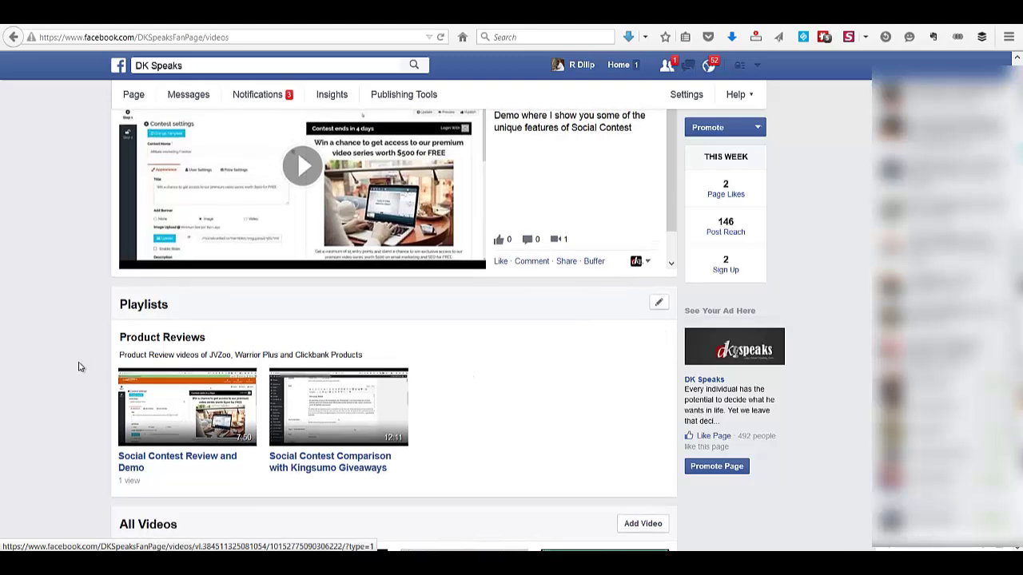
{"action": "scroll", "coordinate": [79, 367], "scroll_direction": "up", "scroll_amount": 5}
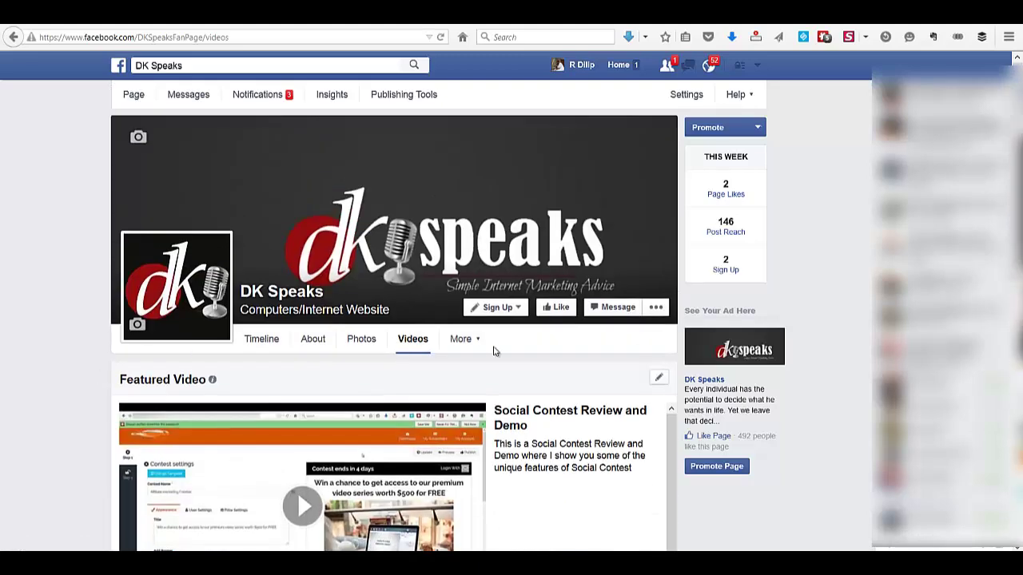
{"action": "left_click", "coordinate": [256, 344]}
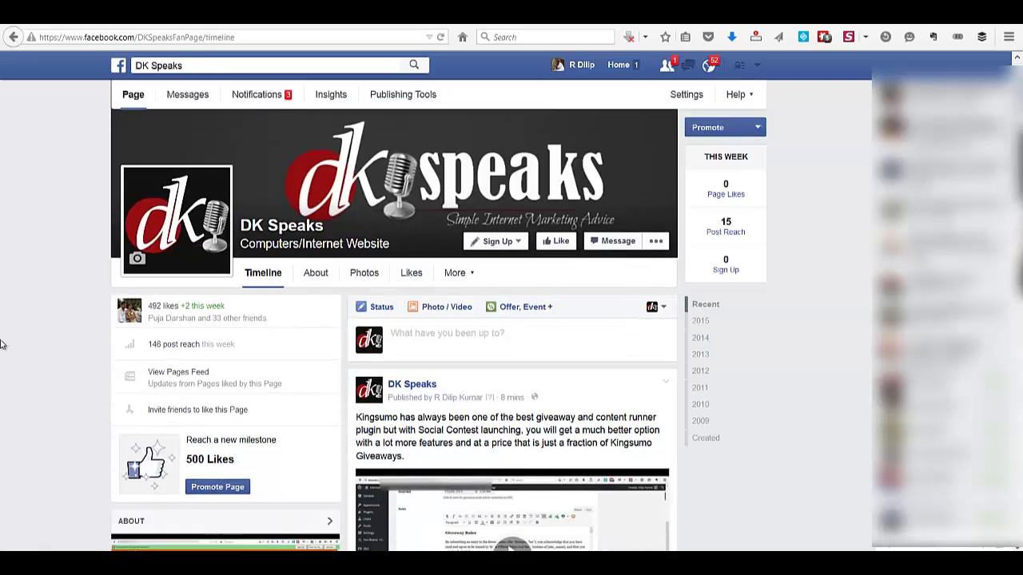
{"action": "scroll", "coordinate": [0, 344], "scroll_direction": "down", "scroll_amount": 3}
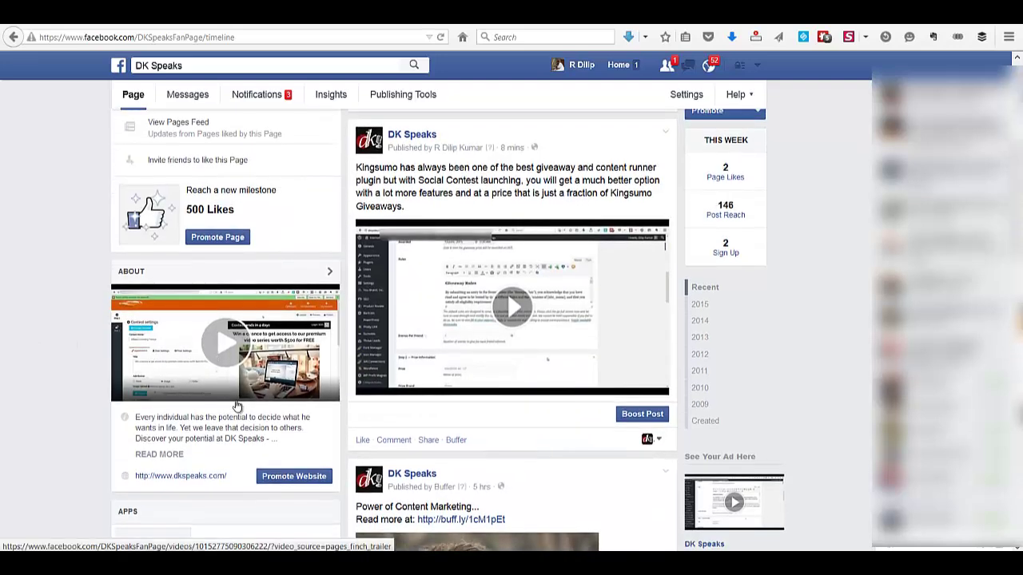
{"action": "scroll", "coordinate": [3, 434], "scroll_direction": "down", "scroll_amount": 2}
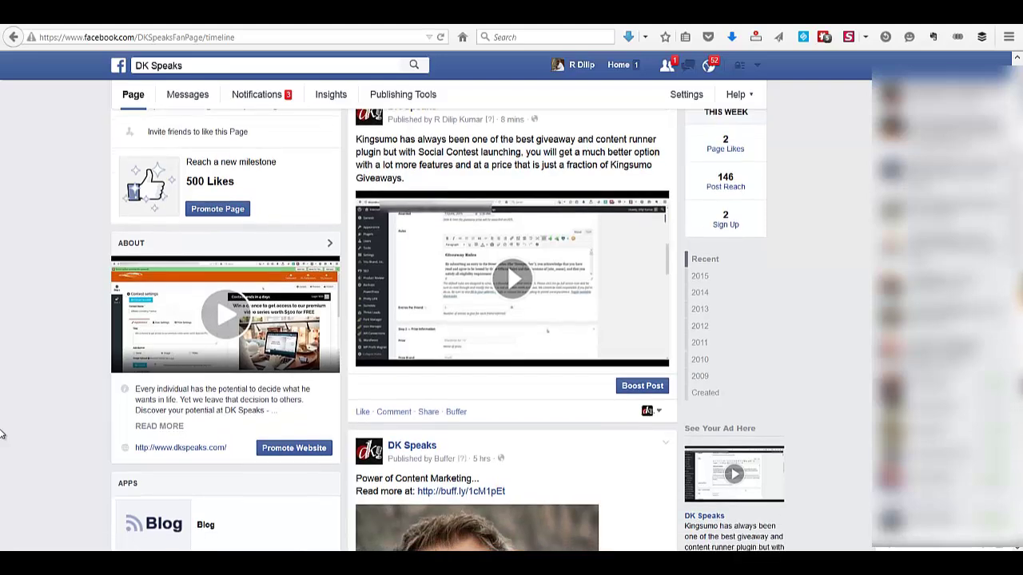